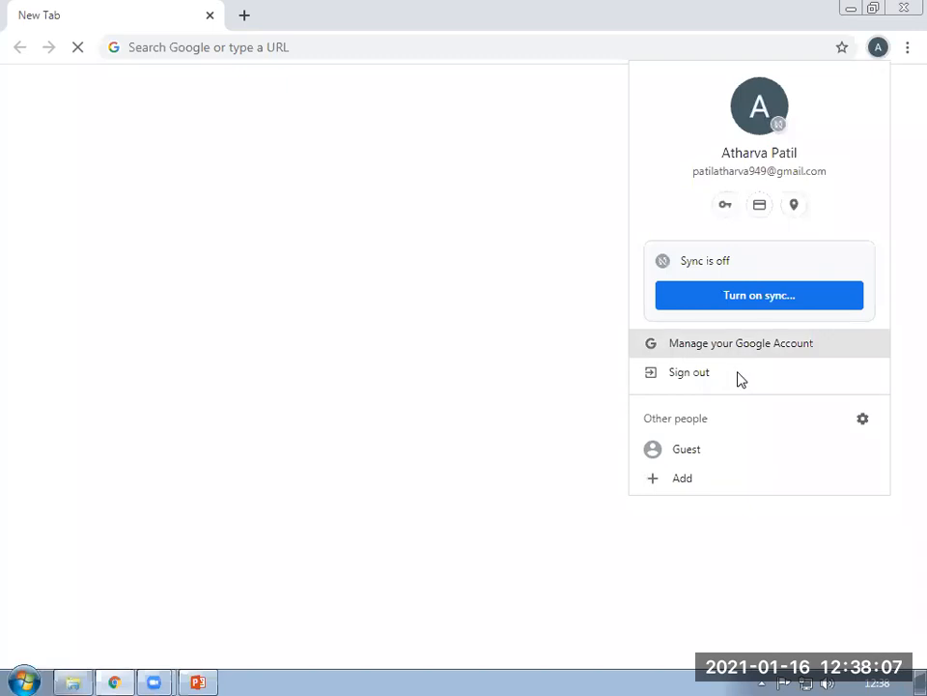
Open the Chrome profile menu to sign out of the current Google account.
{"action": "left_click", "coordinate": [741, 377]}
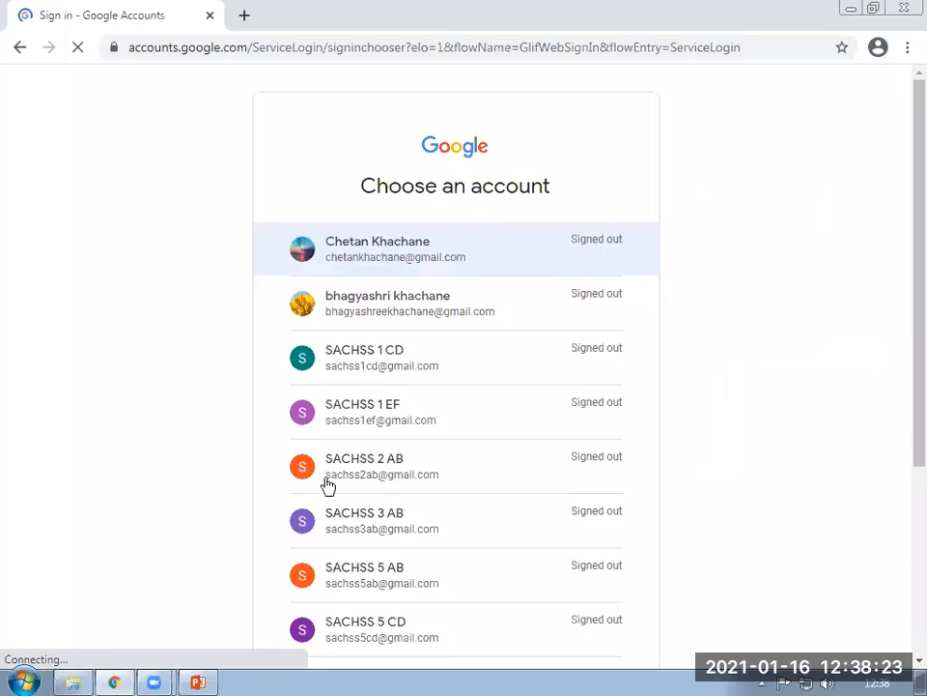
Sign in to a different saved Google account by entering its password.
{"action": "scroll", "coordinate": [480, 486], "scroll_direction": "down", "scroll_amount": 1}
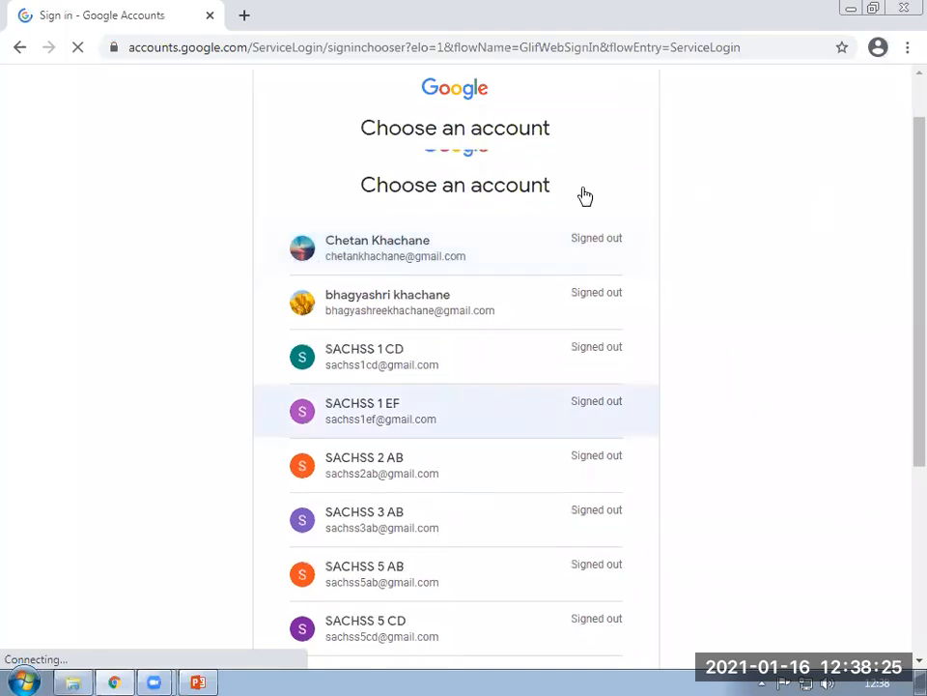
{"action": "scroll", "coordinate": [568, 666], "scroll_direction": "down", "scroll_amount": 3}
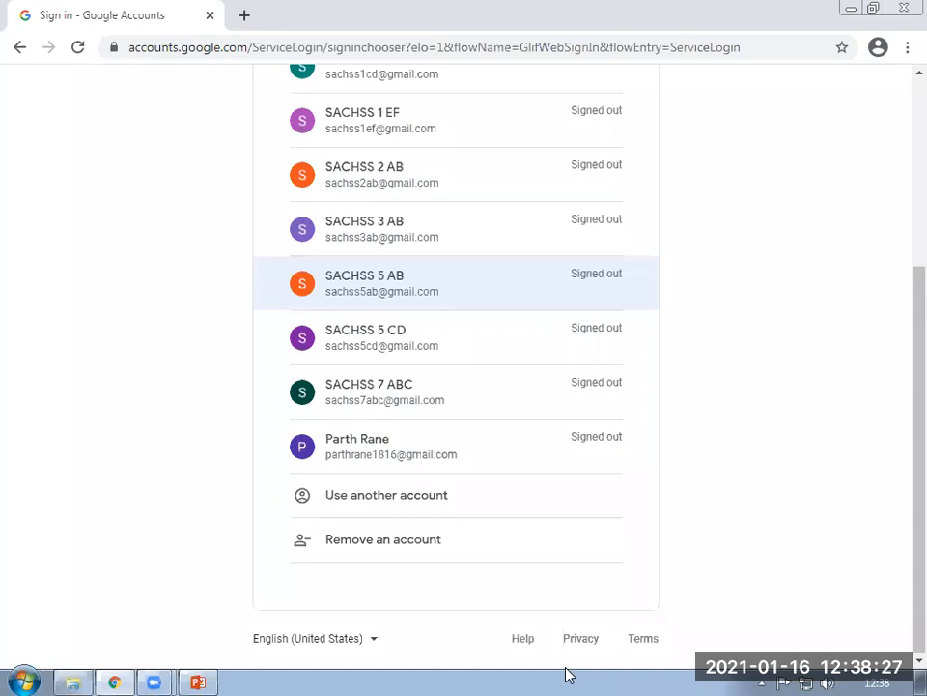
{"action": "left_click", "coordinate": [361, 445]}
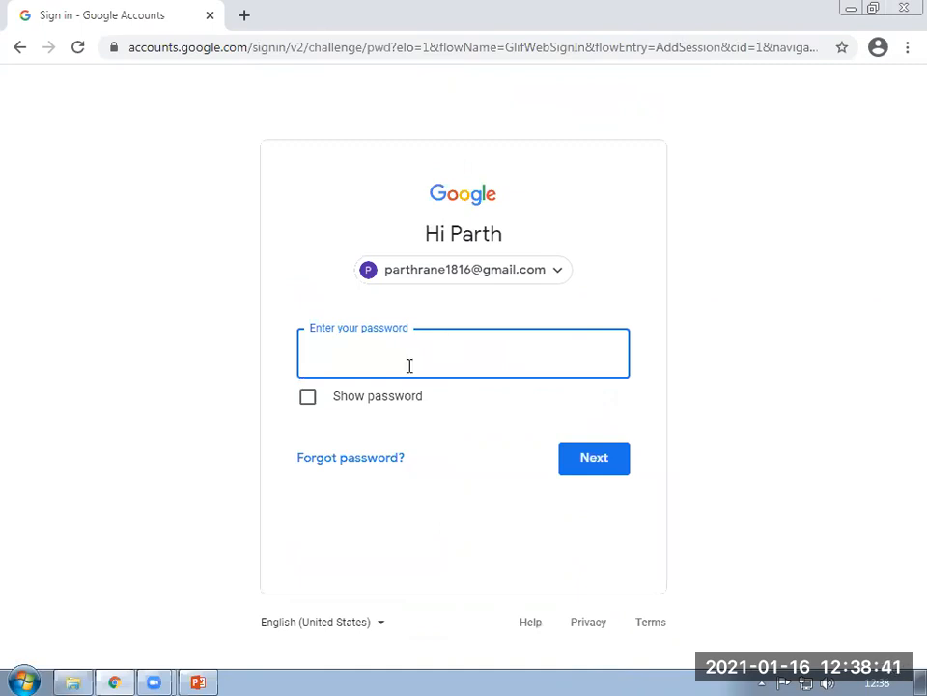
{"action": "type", "text": "••••••••••"}
{"action": "left_click", "coordinate": [591, 459]}
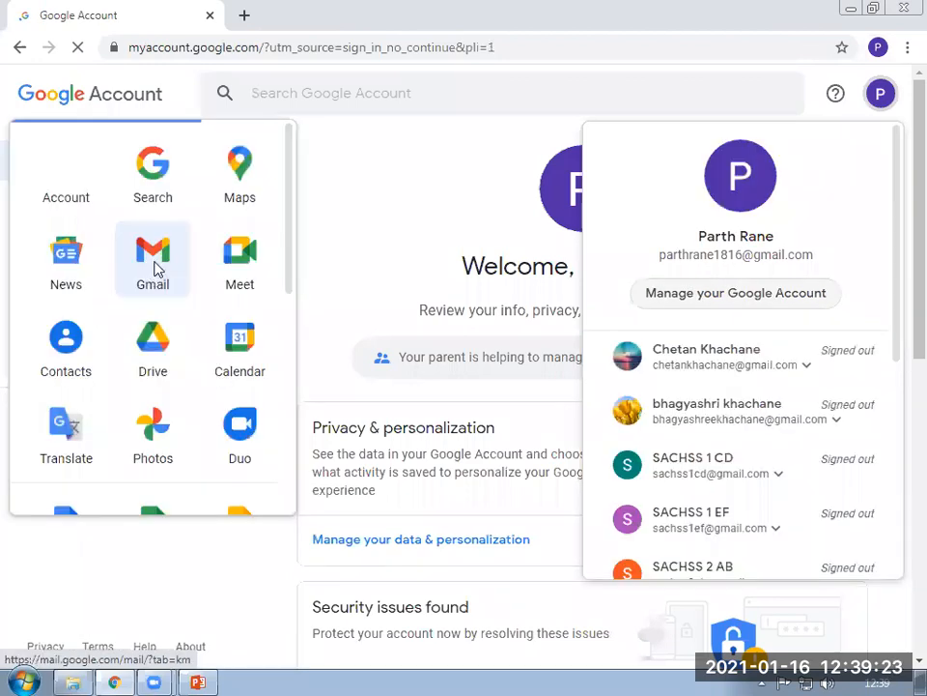
Open Gmail for the newly signed-in account in a new tab from the Google apps grid.
{"action": "left_click", "coordinate": [155, 267]}
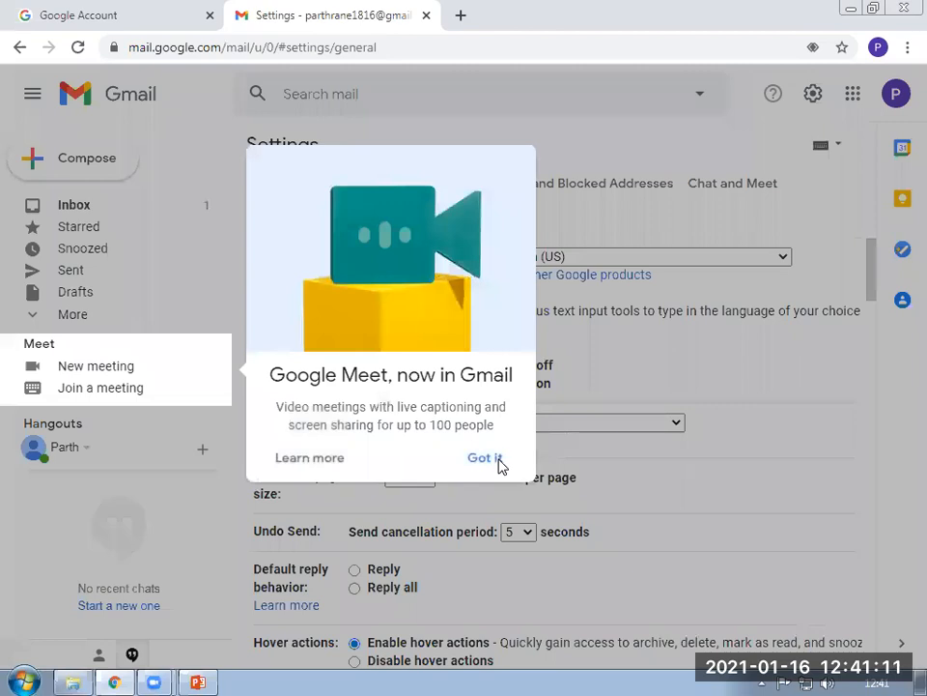
Dismiss the Google Meet announcement and scroll through the Gmail settings page.
{"action": "left_click", "coordinate": [485, 458]}
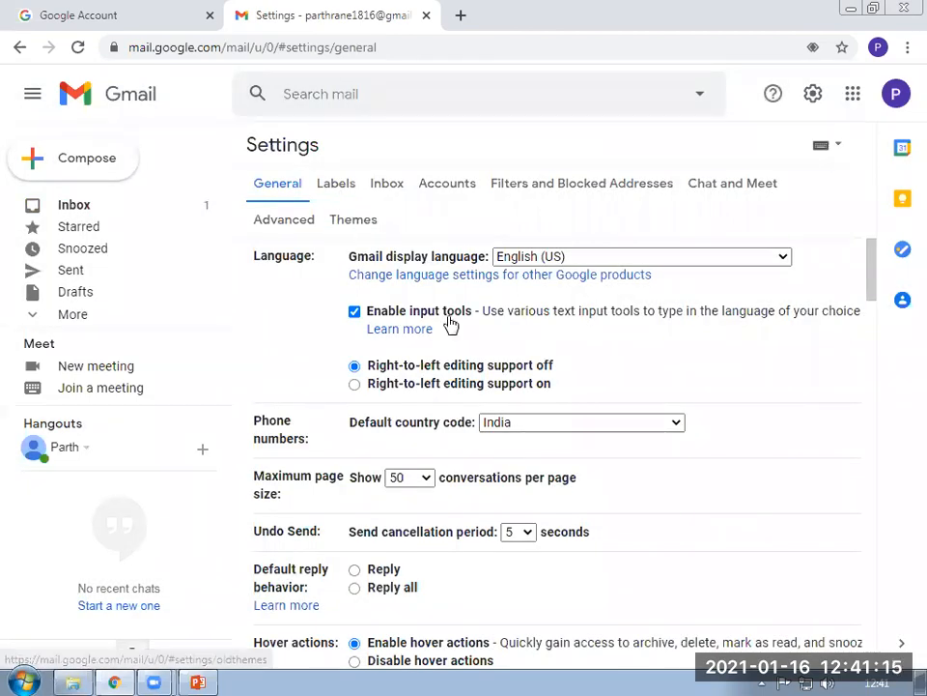
{"action": "scroll", "coordinate": [485, 402], "scroll_direction": "down", "scroll_amount": 5}
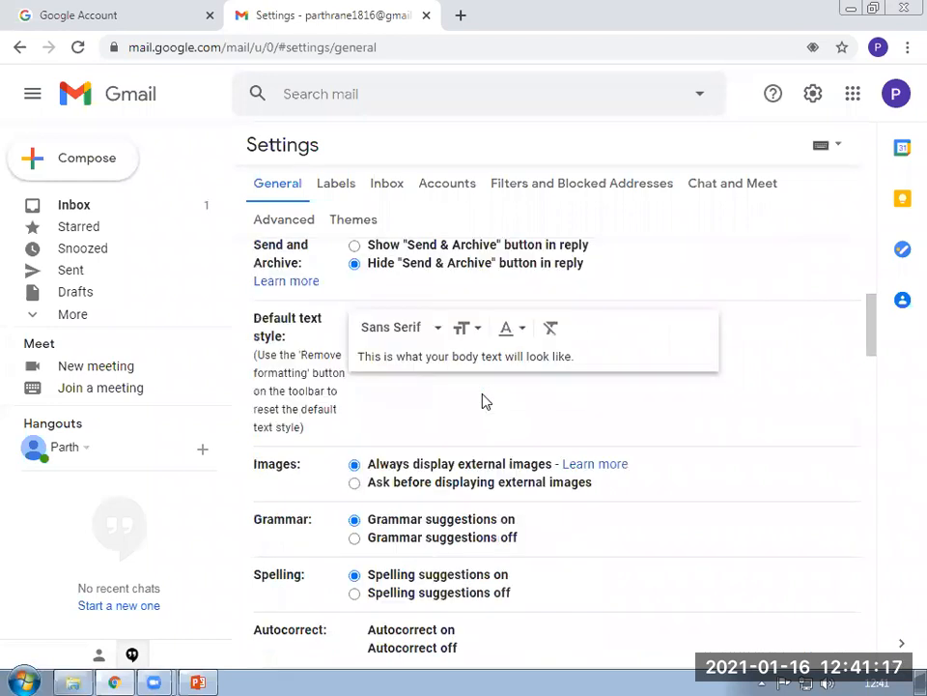
{"action": "scroll", "coordinate": [485, 402], "scroll_direction": "down", "scroll_amount": 5}
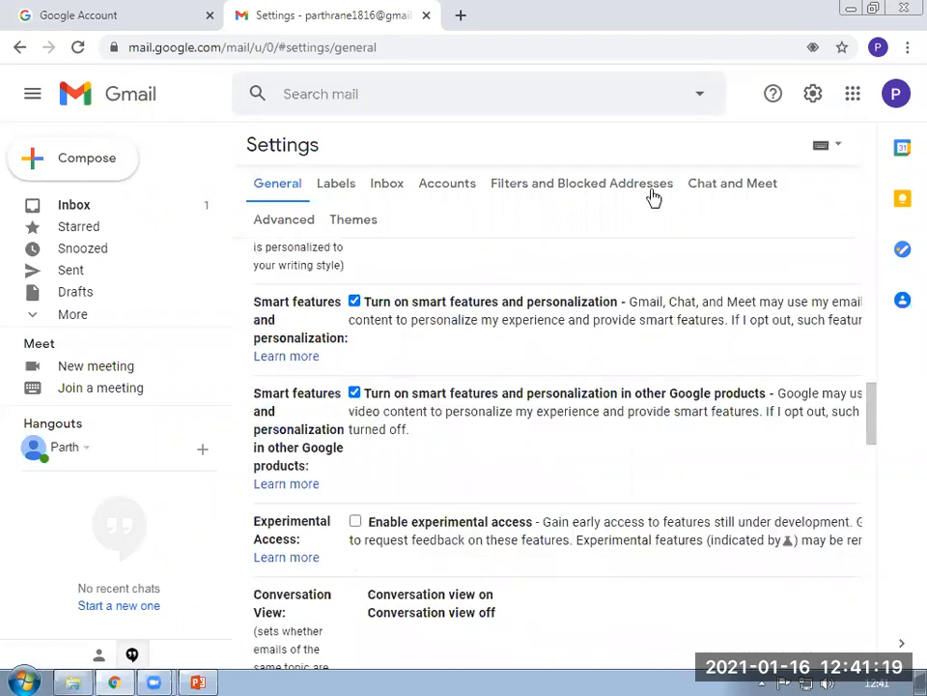
{"action": "scroll", "coordinate": [654, 197], "scroll_direction": "up", "scroll_amount": 10}
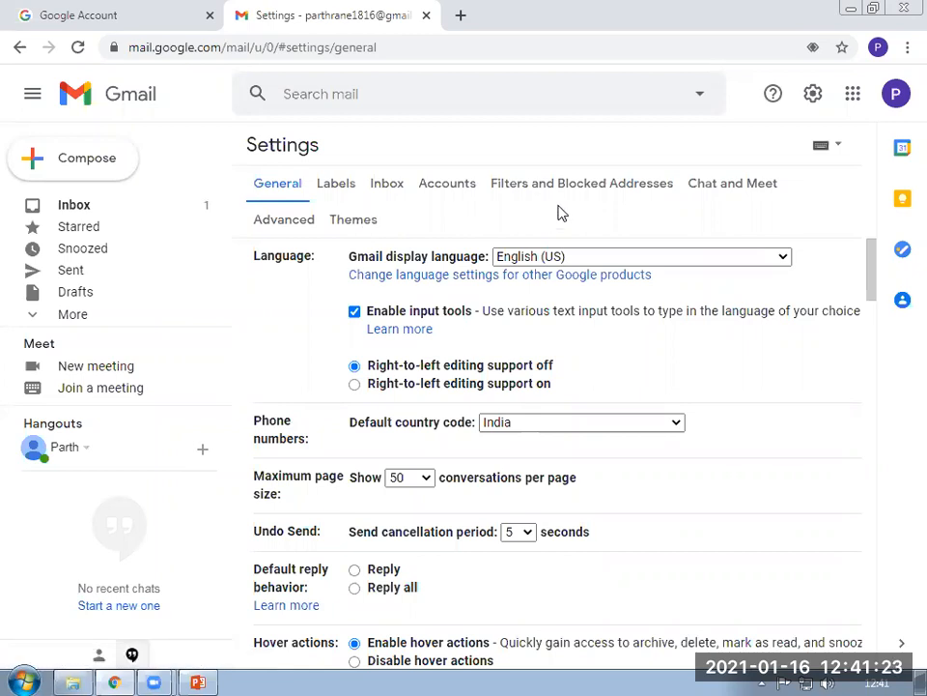
Review the Advanced, Labels and Accounts settings, ending in the other account's inbox.
{"action": "left_click", "coordinate": [299, 218]}
{"action": "left_click", "coordinate": [350, 186]}
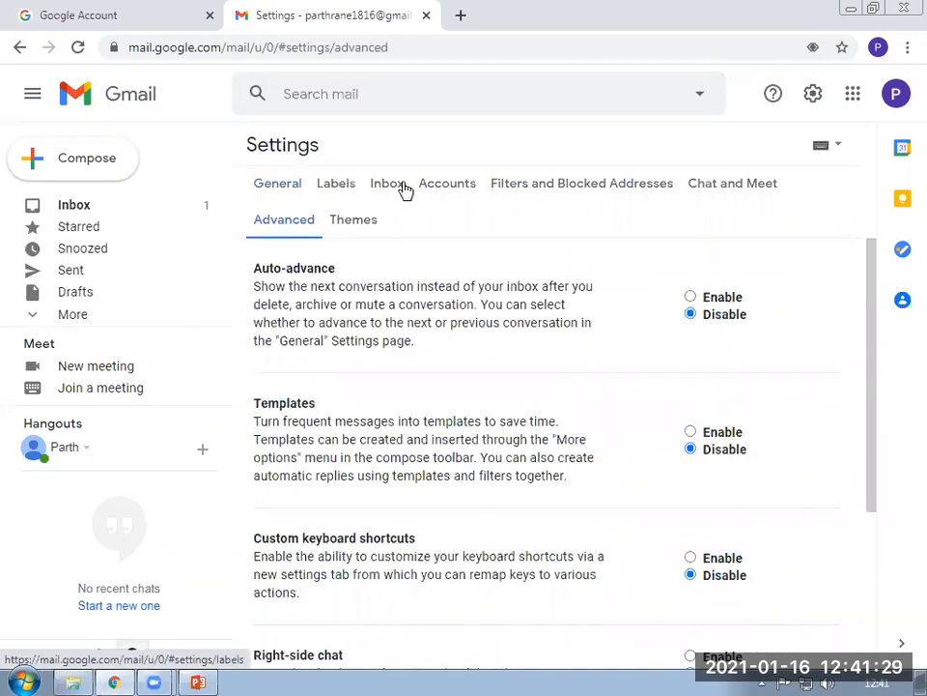
{"action": "left_click", "coordinate": [560, 187]}
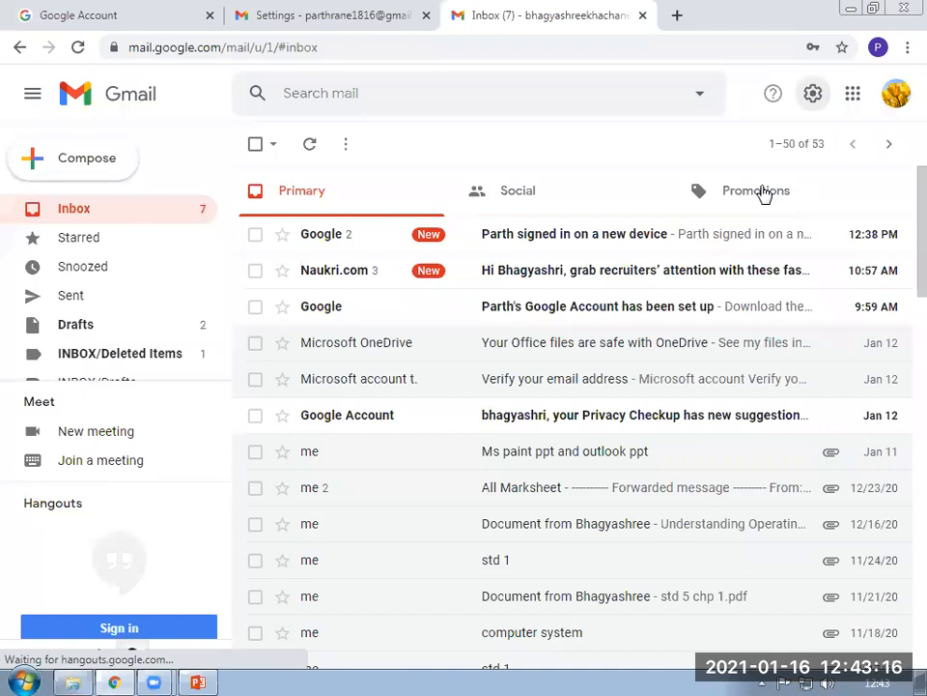
Open Quick settings and go to See all settings for the second account.
{"action": "key", "text": "Return"}
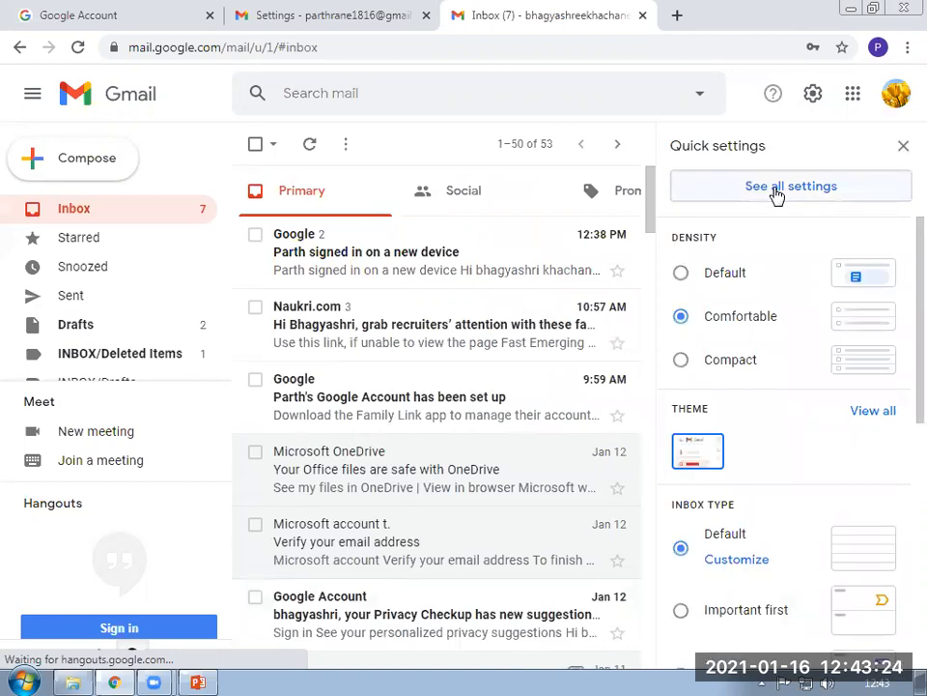
{"action": "left_click", "coordinate": [778, 193]}
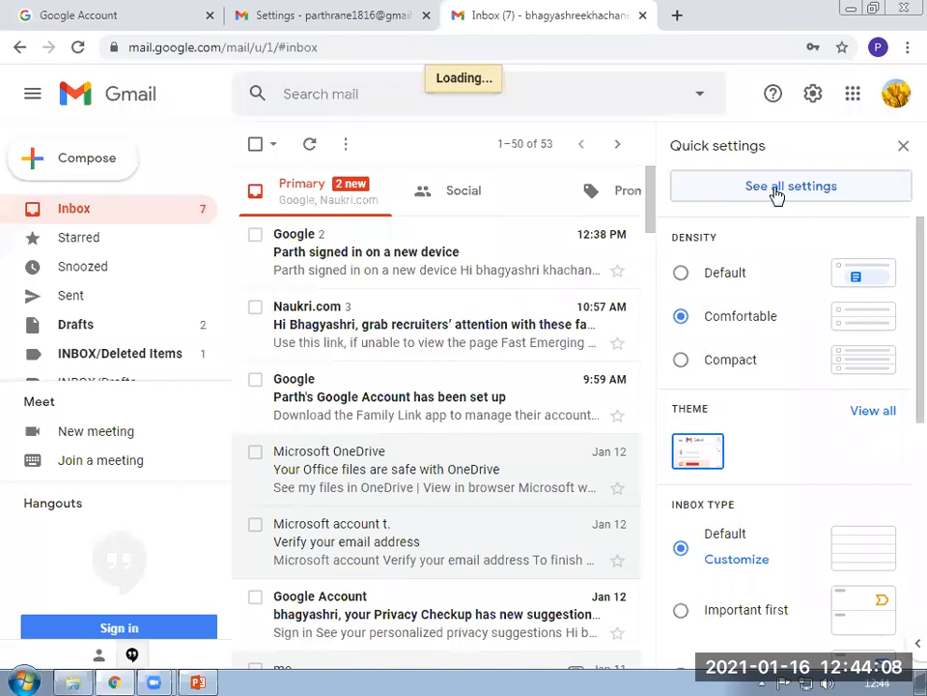
{"action": "left_click", "coordinate": [778, 192]}
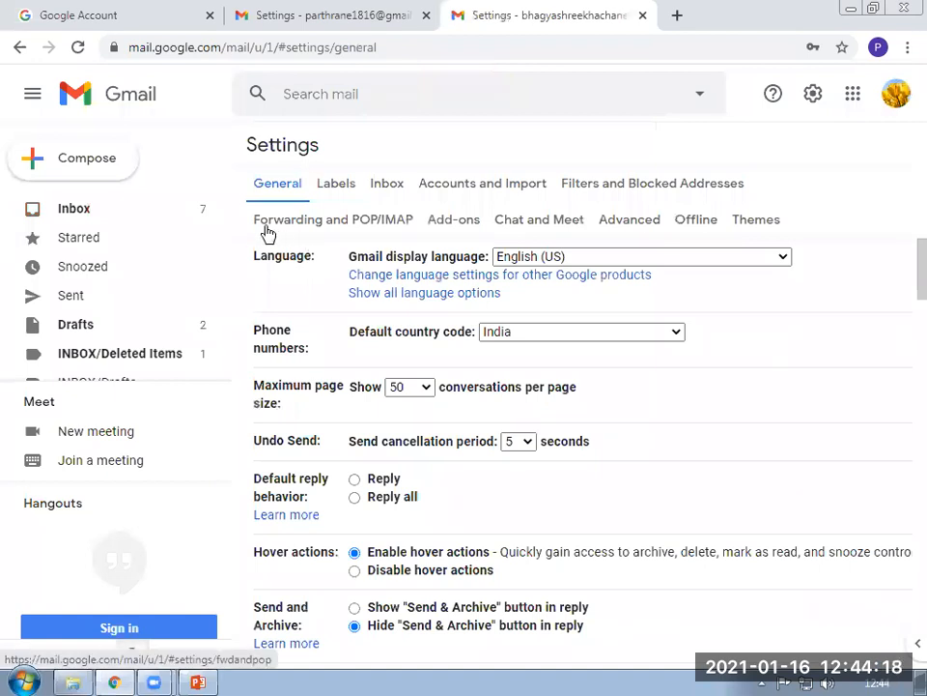
Show the Forwarding and POP/IMAP settings and confirm IMAP is enabled with Auto-Expunge on.
{"action": "left_click", "coordinate": [343, 222]}
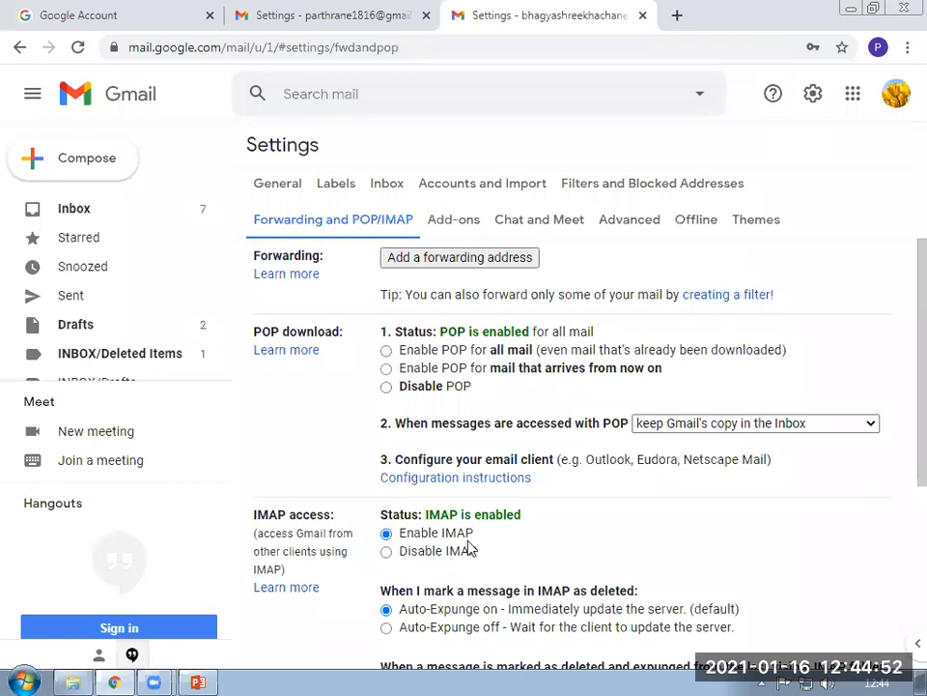
{"action": "scroll", "coordinate": [469, 549], "scroll_direction": "down", "scroll_amount": 5}
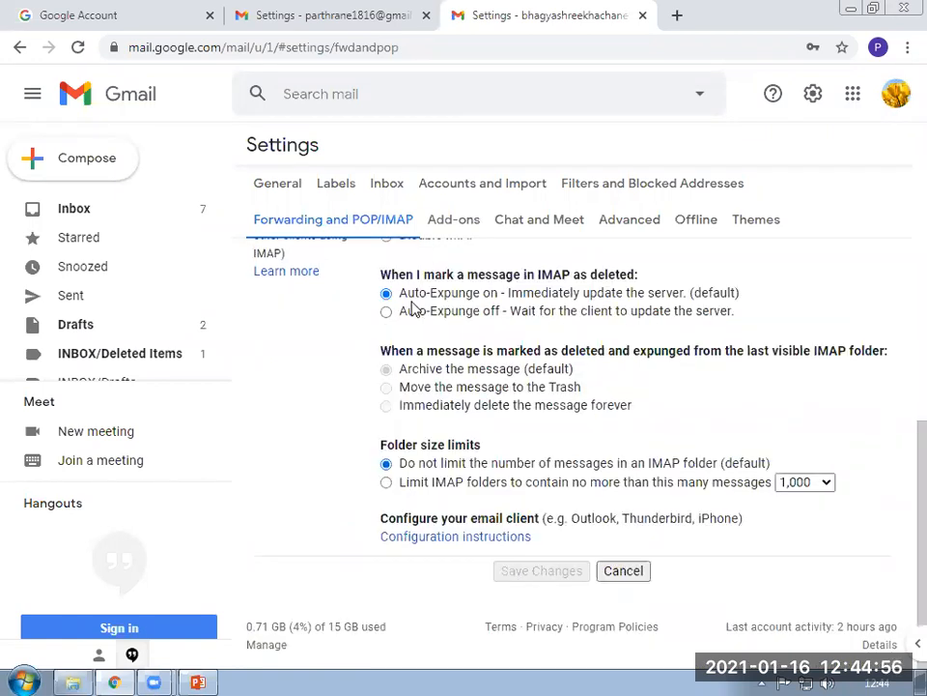
{"action": "scroll", "coordinate": [415, 417], "scroll_direction": "up", "scroll_amount": 2}
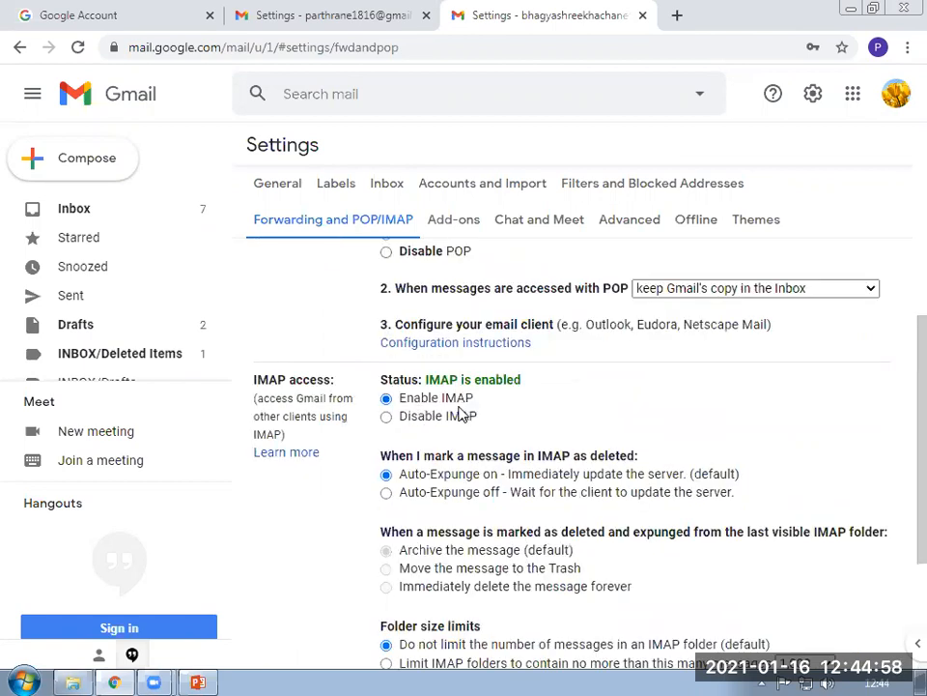
{"action": "scroll", "coordinate": [478, 454], "scroll_direction": "down", "scroll_amount": 2}
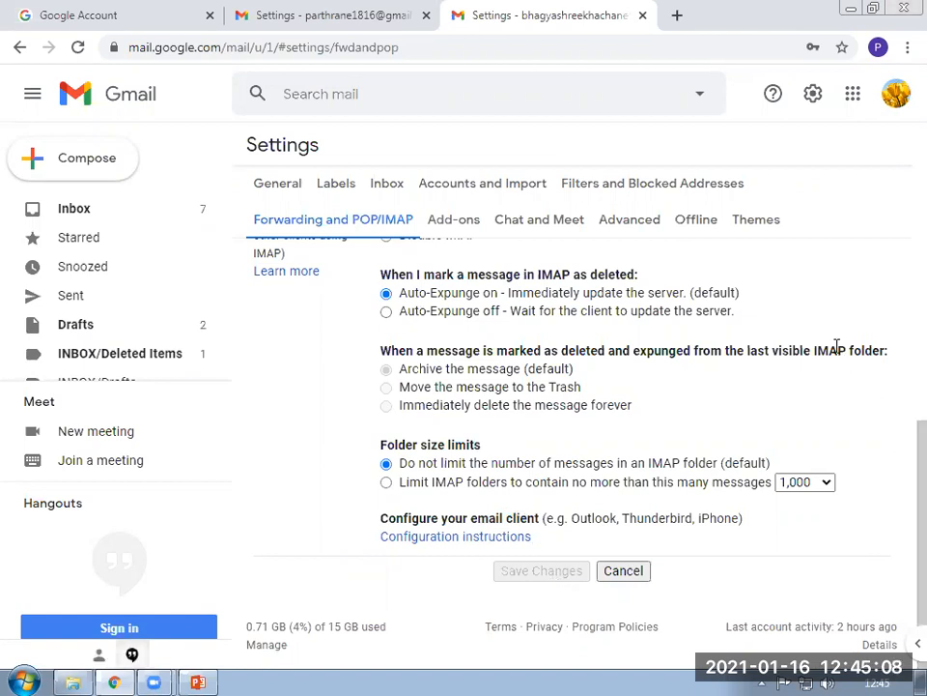
{"action": "scroll", "coordinate": [763, 253], "scroll_direction": "up", "scroll_amount": 5}
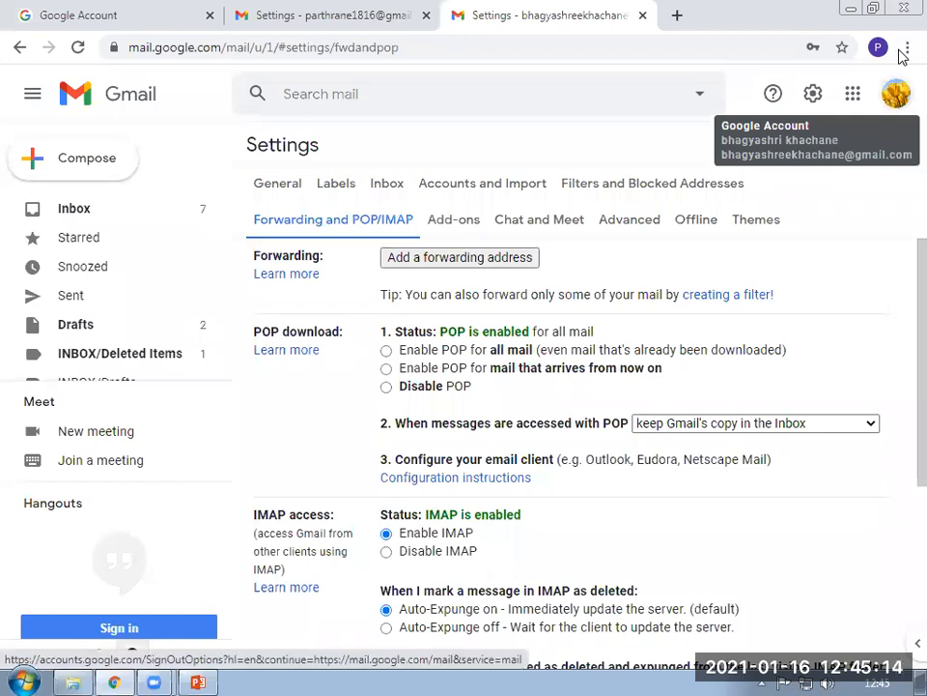
Open Manage your Google Account for this mailbox from the Gmail avatar menu.
{"action": "left_click", "coordinate": [897, 94]}
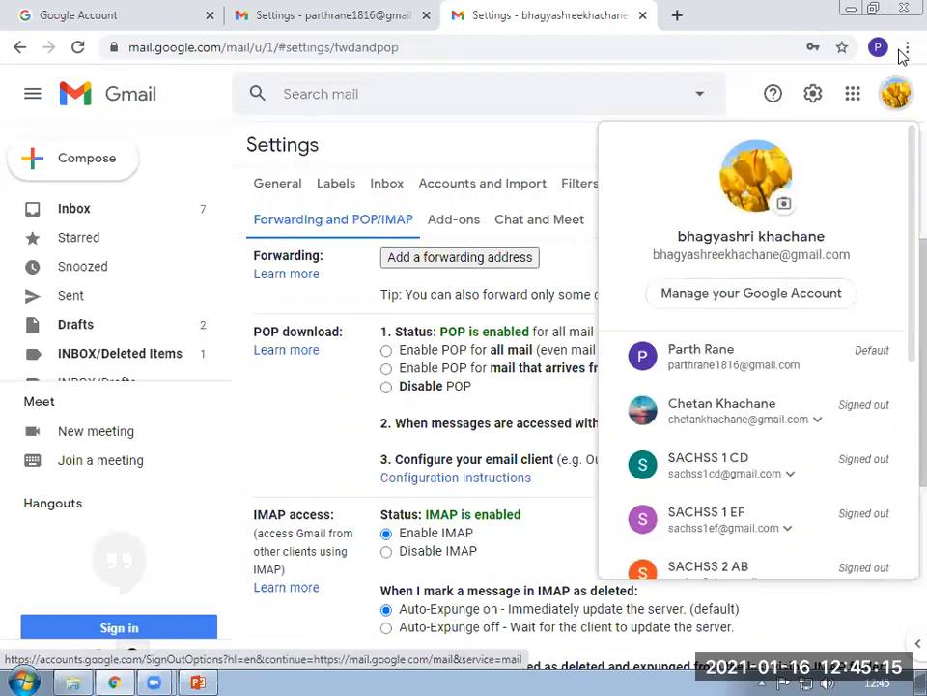
{"action": "left_click", "coordinate": [720, 294]}
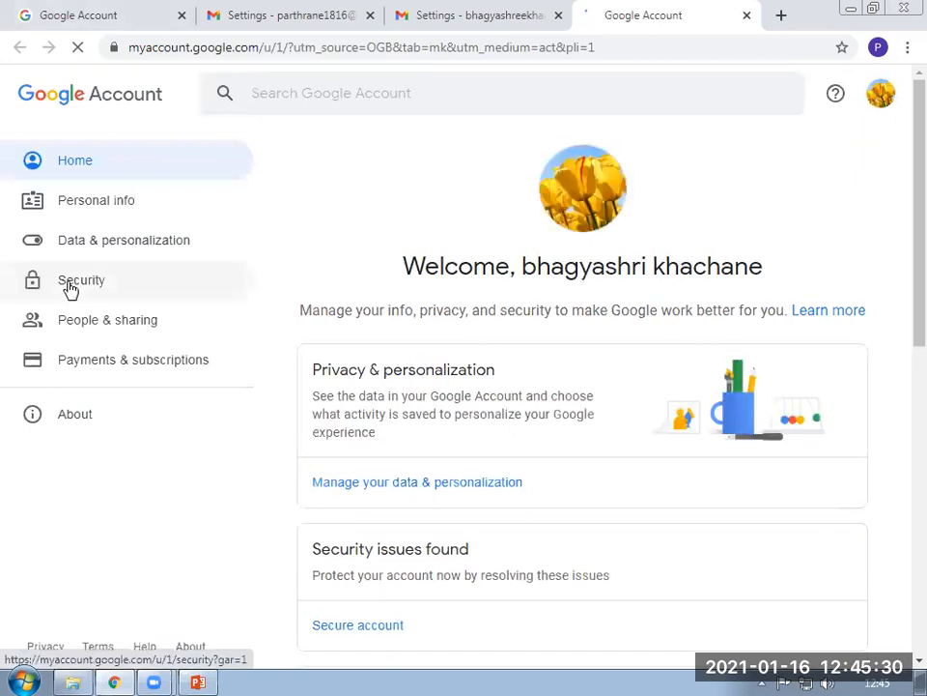
Open the Security page in the Google Account's left navigation.
{"action": "left_click", "coordinate": [70, 289]}
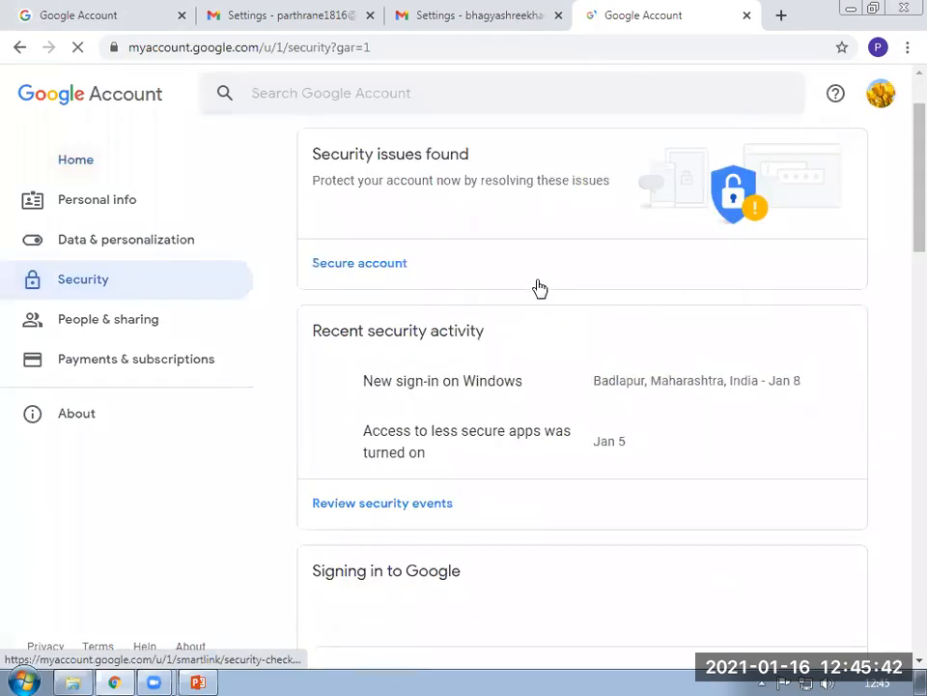
Confirm less secure app access is On, check signed-in accounts, then minimize the browser.
{"action": "scroll", "coordinate": [455, 542], "scroll_direction": "down", "scroll_amount": 10}
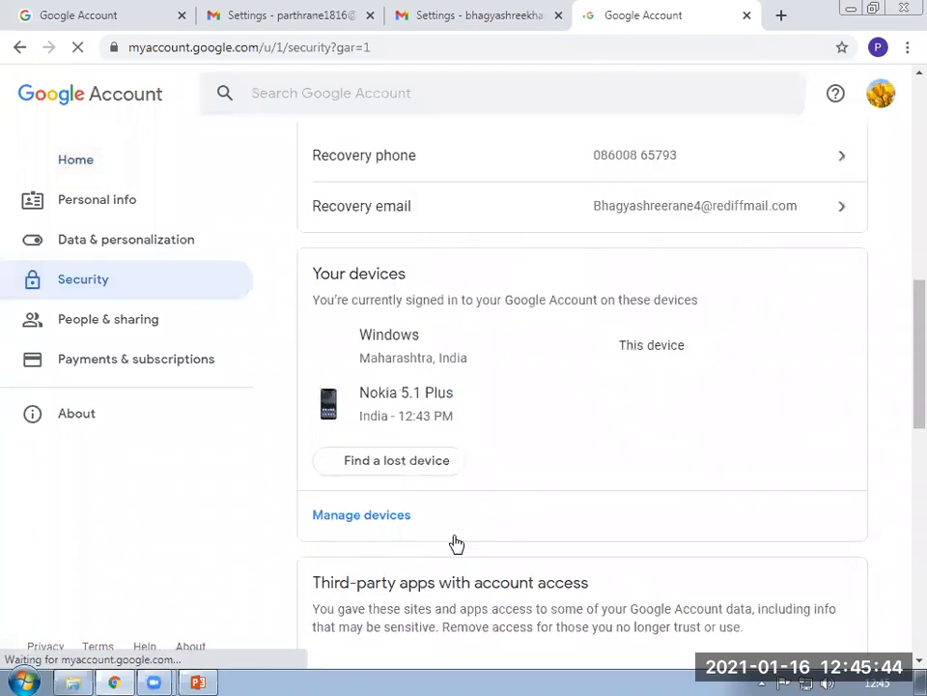
{"action": "scroll", "coordinate": [342, 396], "scroll_direction": "down", "scroll_amount": 4}
{"action": "scroll", "coordinate": [319, 367], "scroll_direction": "down", "scroll_amount": 2}
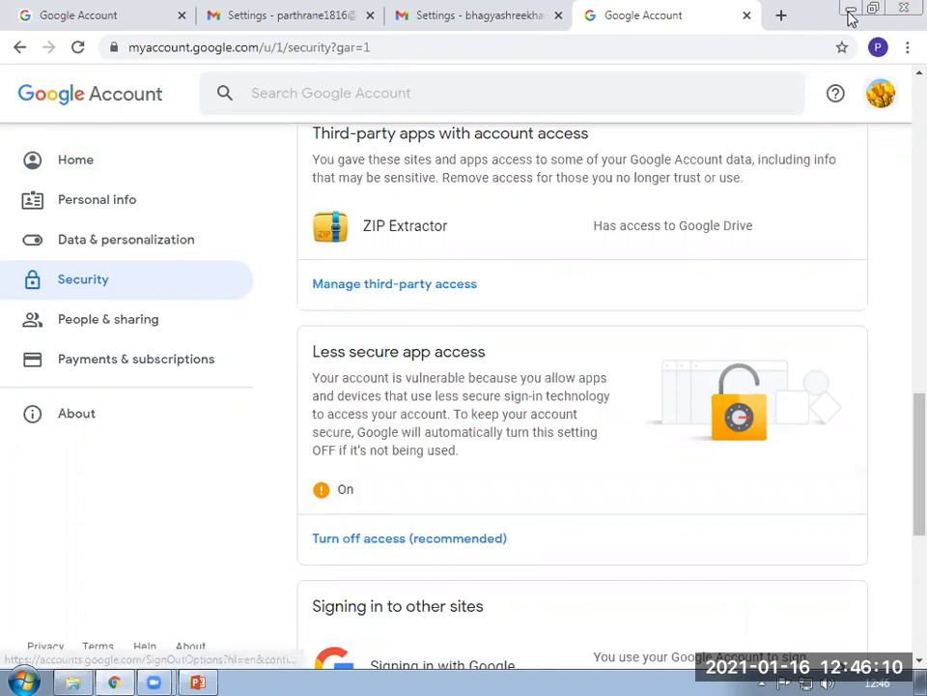
{"action": "left_click", "coordinate": [880, 93]}
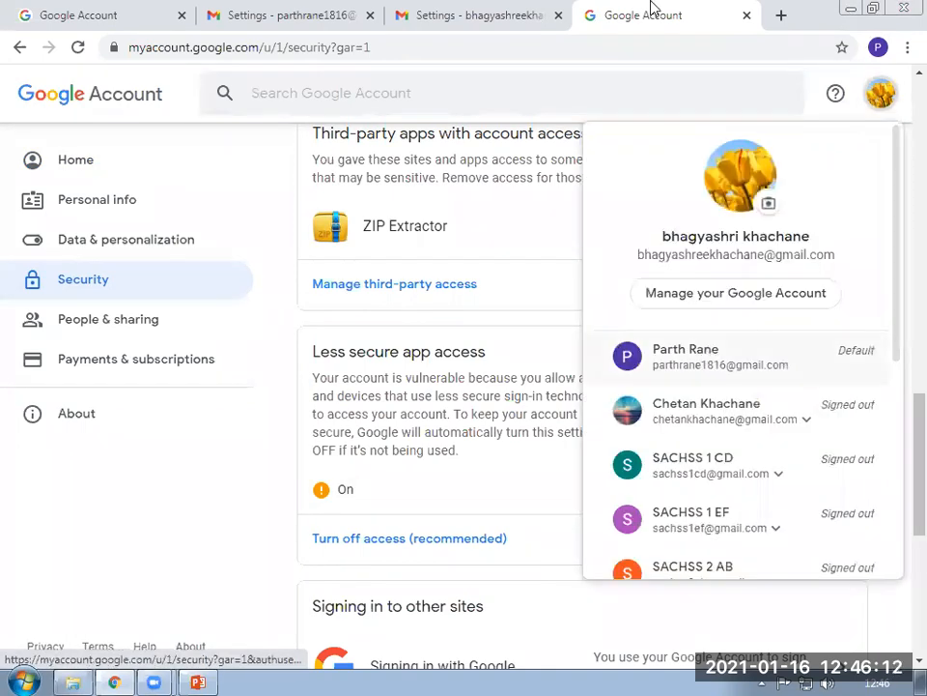
{"action": "left_click", "coordinate": [851, 13]}
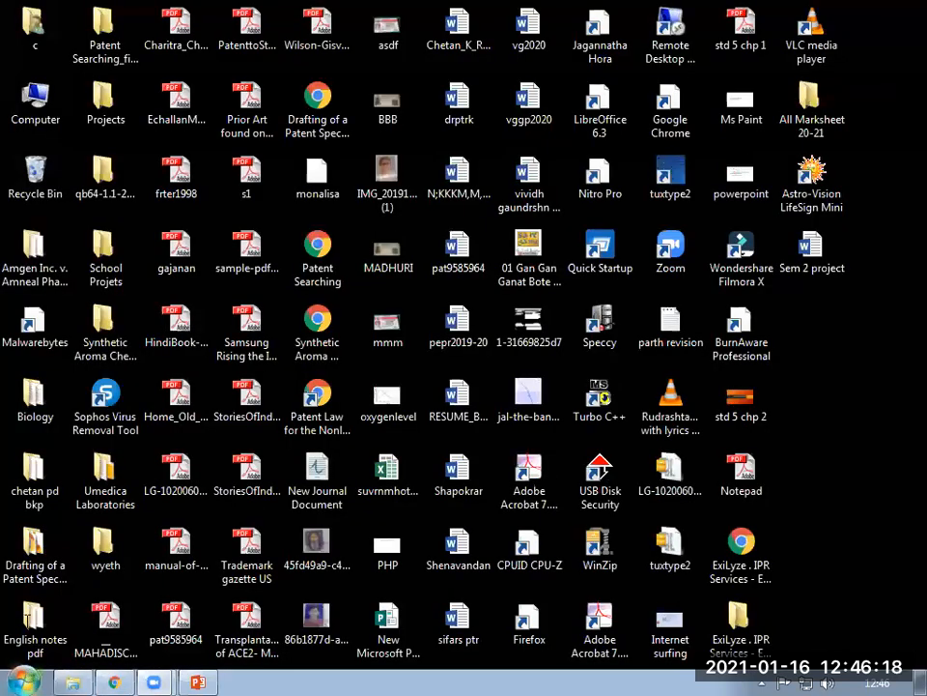
Launch Outlook 2016 from the Windows 7 Start menu.
{"action": "left_click", "coordinate": [23, 680]}
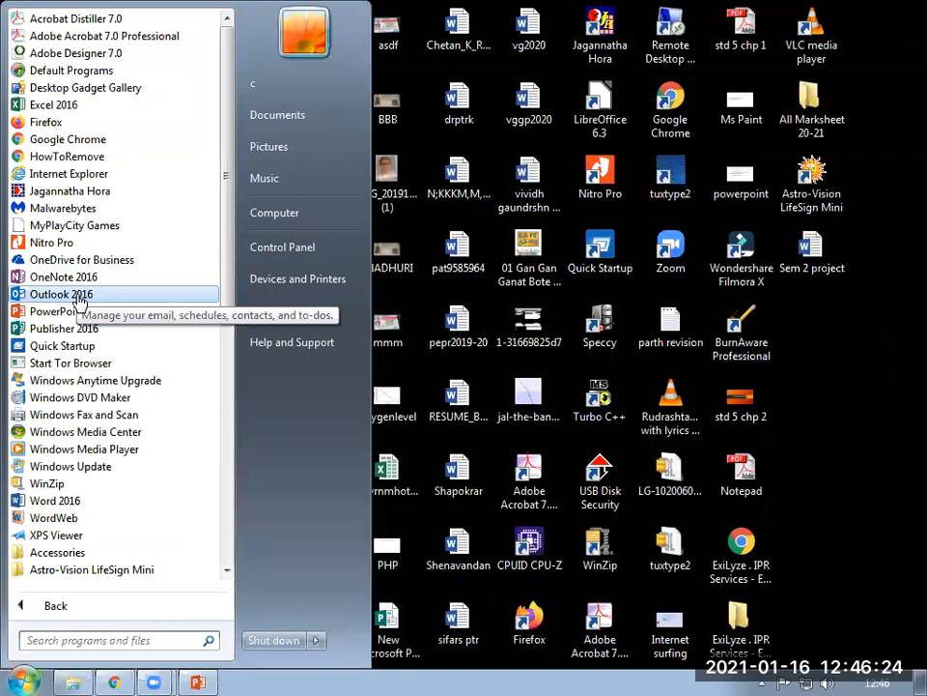
{"action": "left_click", "coordinate": [58, 294]}
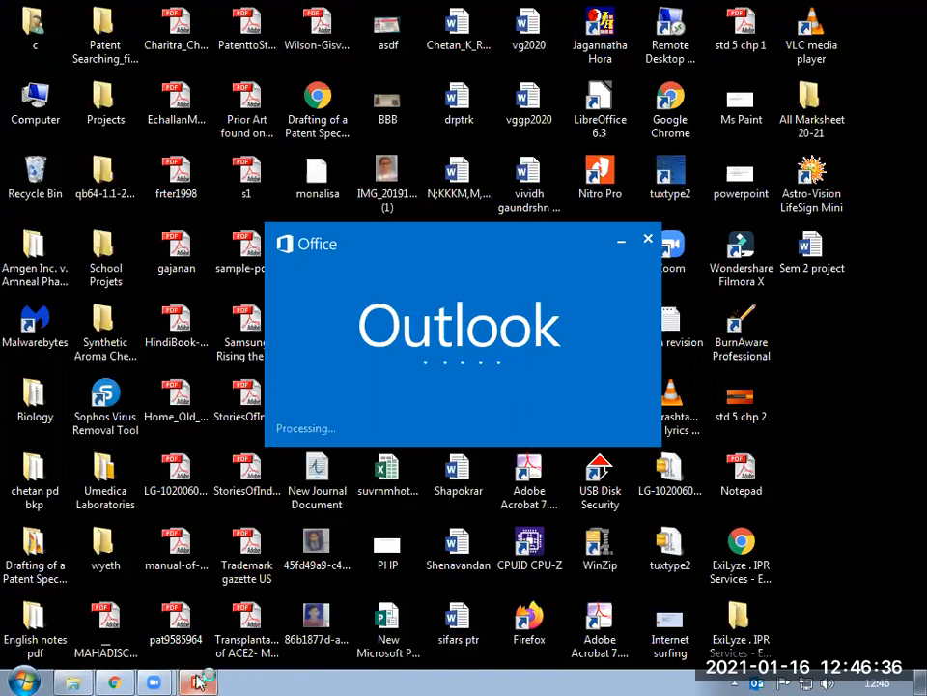
Show slide 12's Outlook setup screenshot in the std 5 chp 2 presentation, then return to Outlook.
{"action": "left_click", "coordinate": [198, 681]}
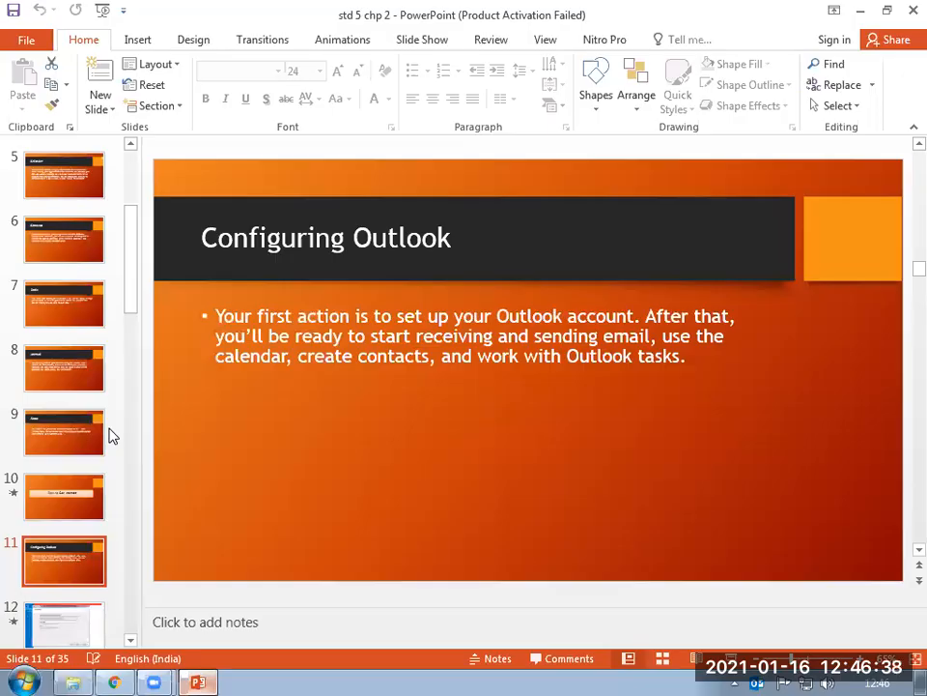
{"action": "scroll", "coordinate": [27, 592], "scroll_direction": "down", "scroll_amount": 1}
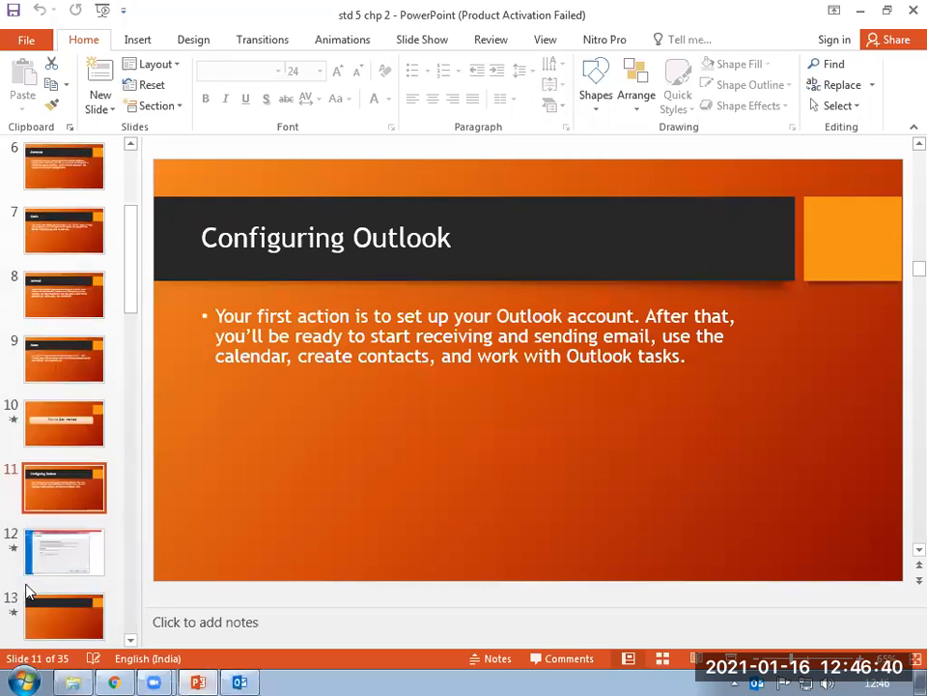
{"action": "left_click", "coordinate": [54, 562]}
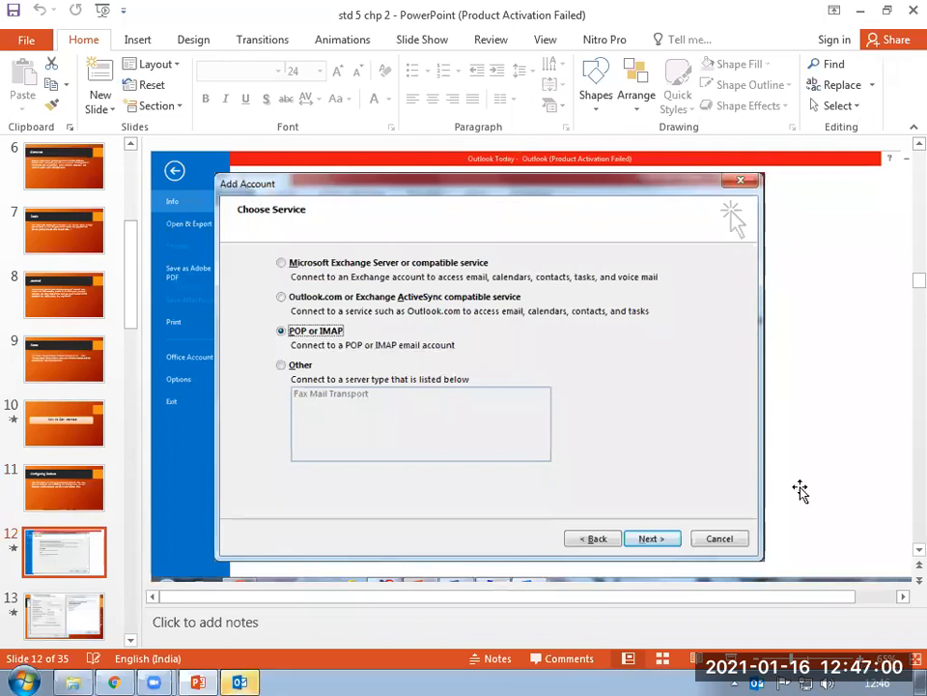
{"action": "left_click", "coordinate": [239, 675]}
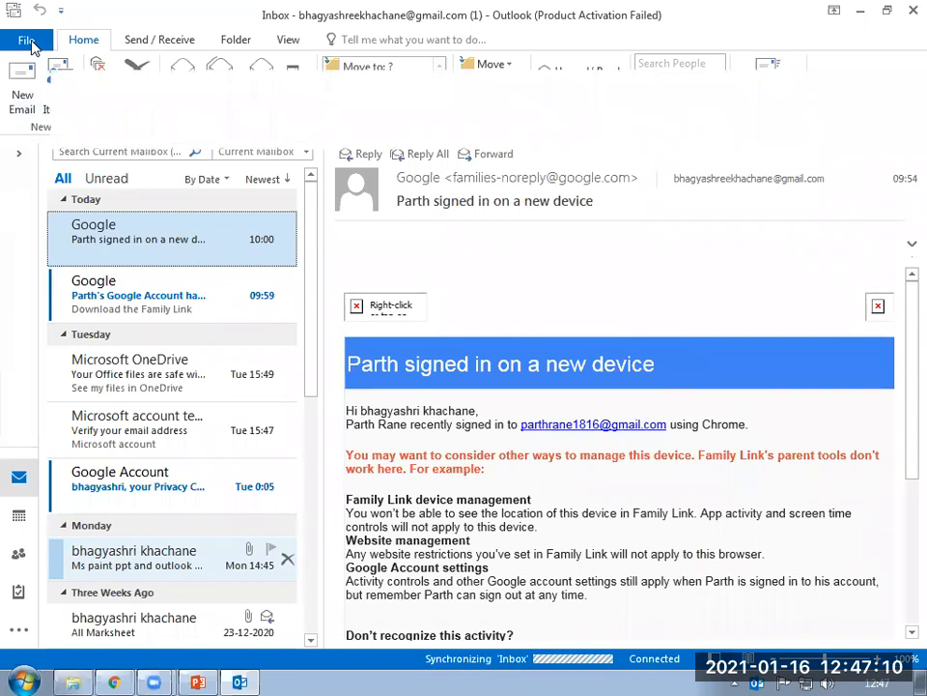
Open Account Settings from the File page and start adding a new e-mail account.
{"action": "left_click", "coordinate": [28, 41]}
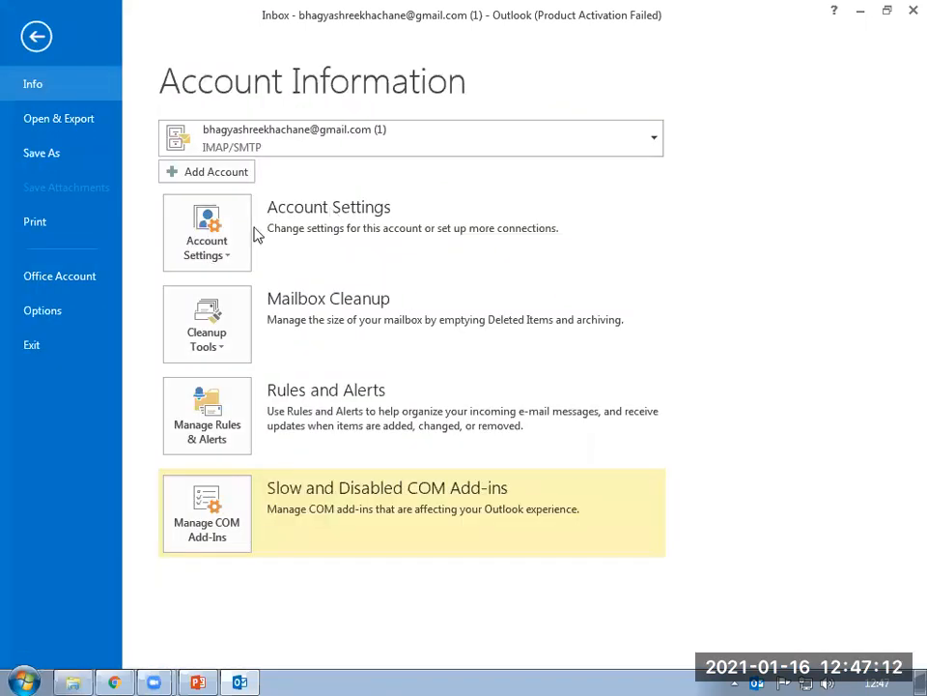
{"action": "left_click", "coordinate": [209, 251]}
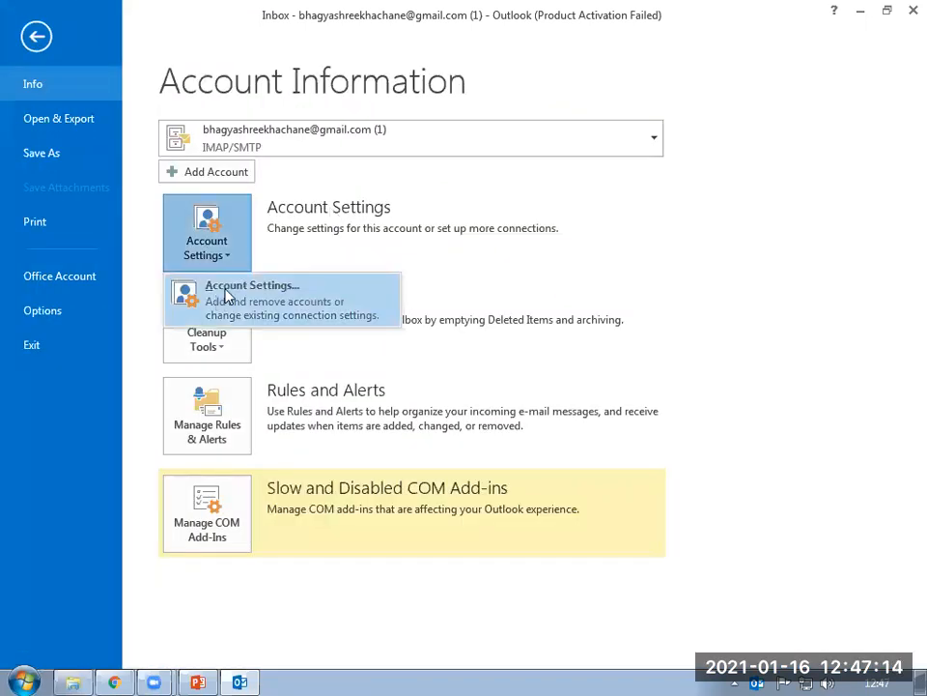
{"action": "left_click", "coordinate": [228, 292]}
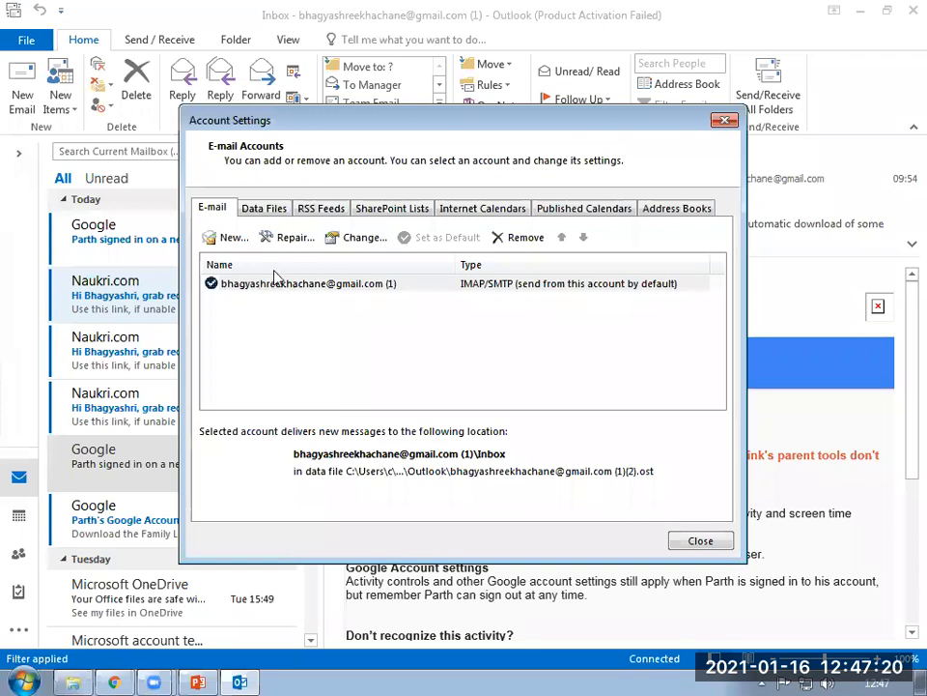
{"action": "left_click", "coordinate": [232, 237]}
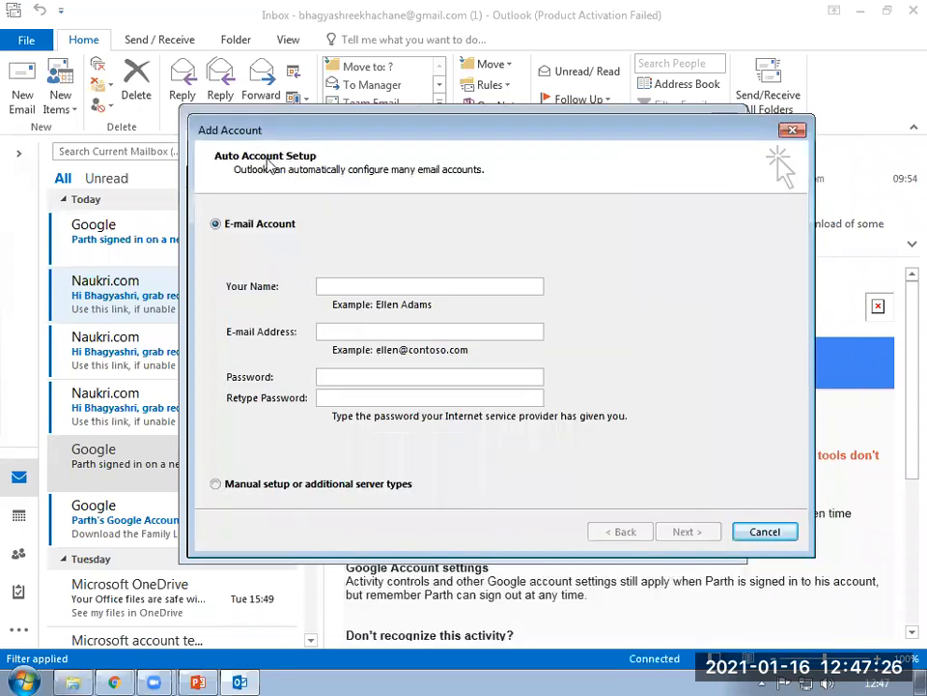
Choose manual setup, select POP or IMAP as the service, and advance to its settings form.
{"action": "left_click", "coordinate": [220, 491]}
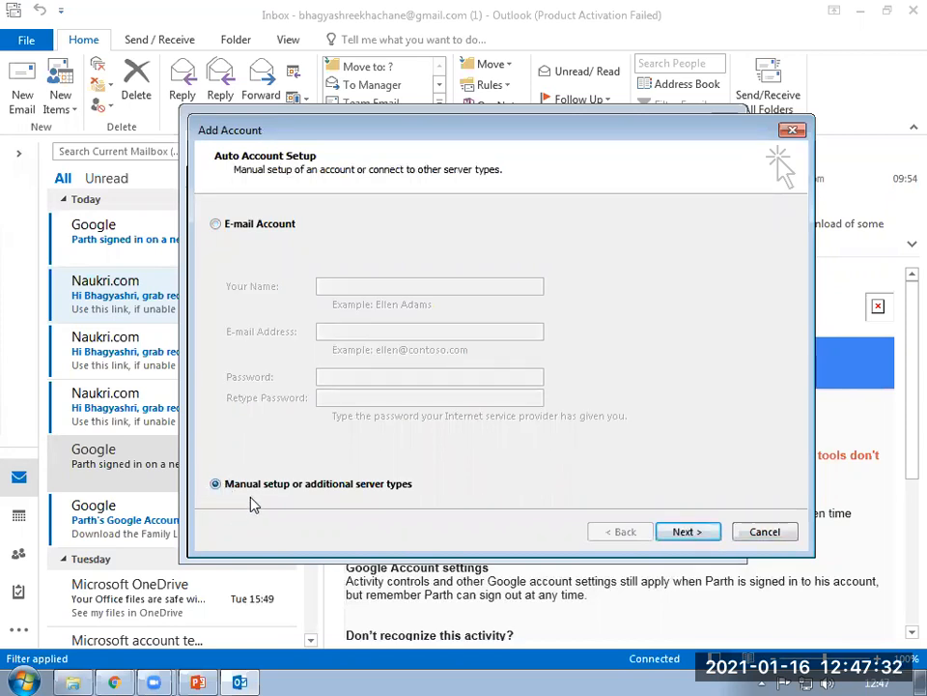
{"action": "left_click", "coordinate": [685, 532]}
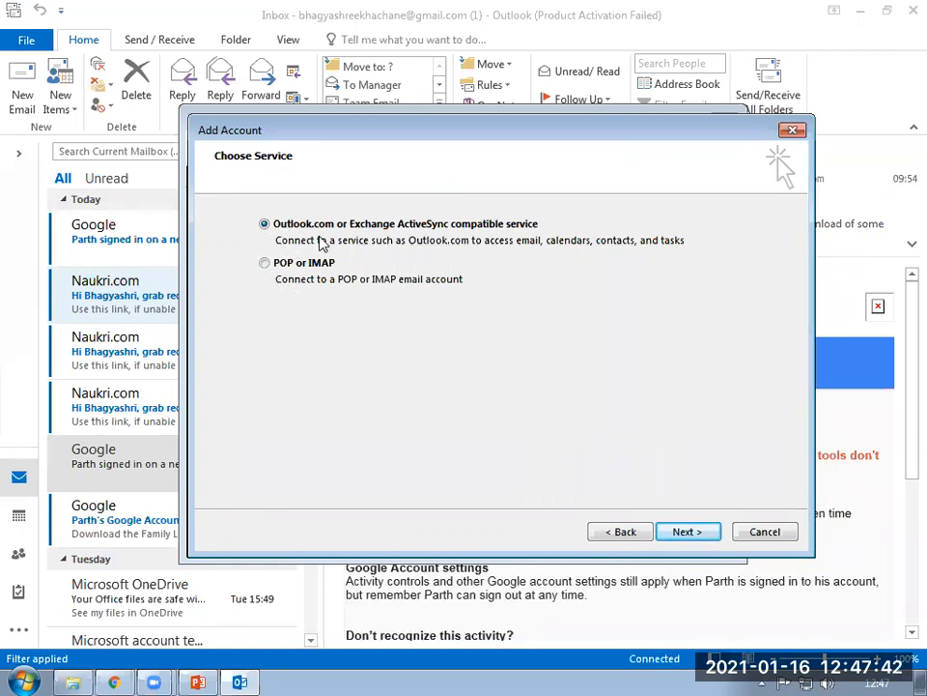
{"action": "left_click", "coordinate": [264, 266]}
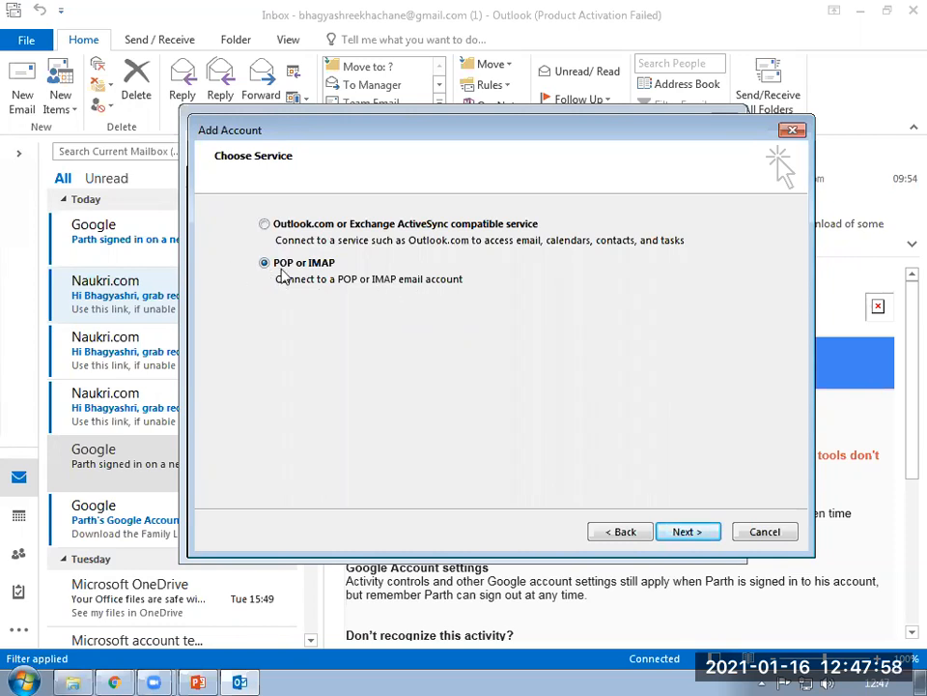
{"action": "left_click", "coordinate": [696, 536]}
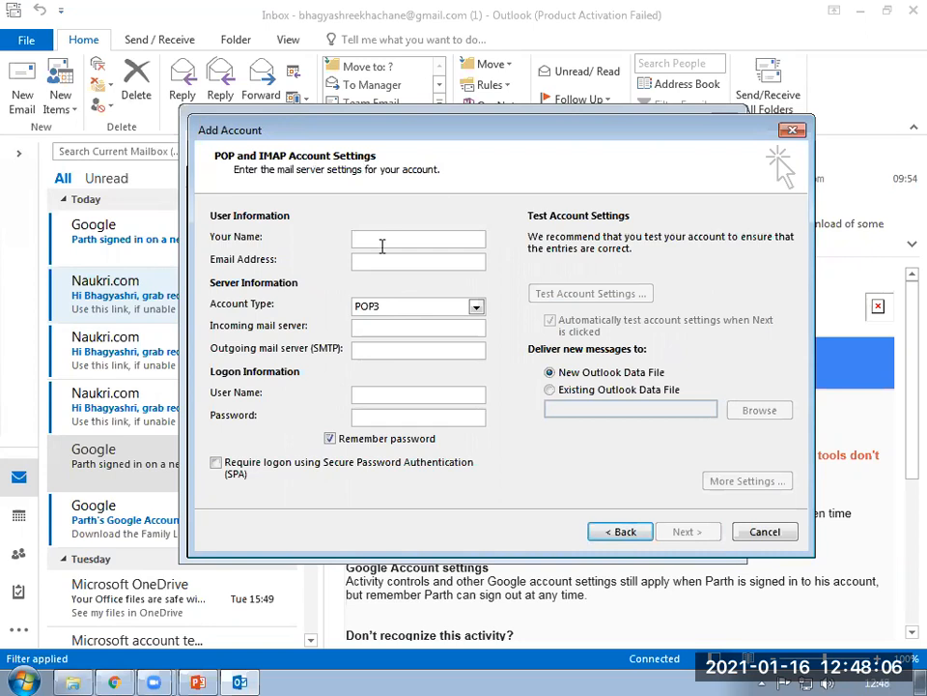
Enter the user's name and Gmail address, and set the account type to IMAP.
{"action": "type", "text": "bhagyashri"}
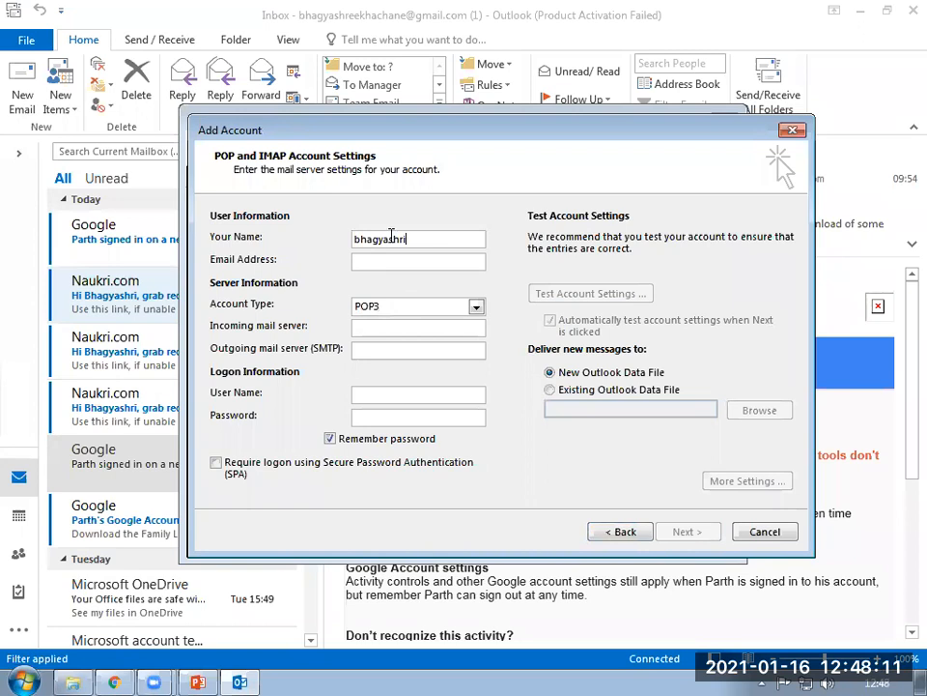
{"action": "left_click", "coordinate": [379, 259]}
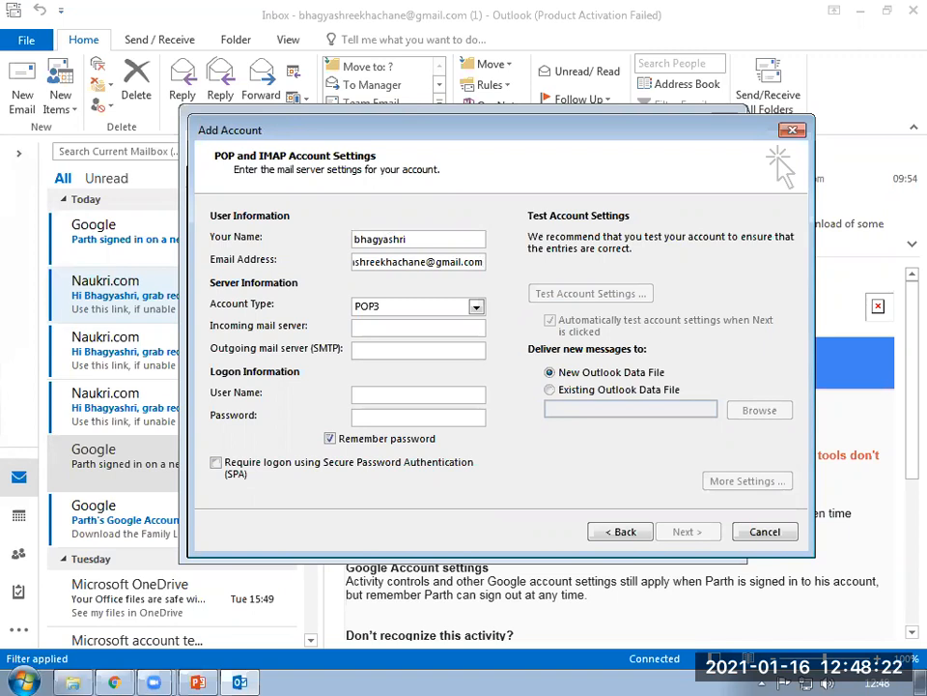
{"action": "left_click", "coordinate": [476, 306]}
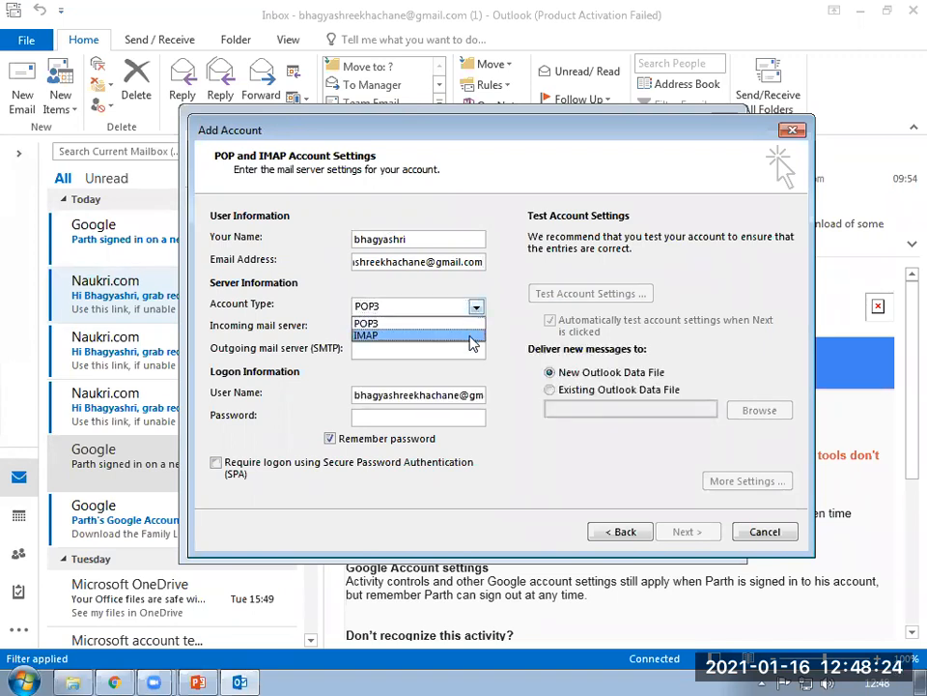
{"action": "left_click", "coordinate": [470, 335]}
Enter imap.gmail.com and smtp.gmail.com as mail servers and type the account password.
{"action": "left_click", "coordinate": [391, 326]}
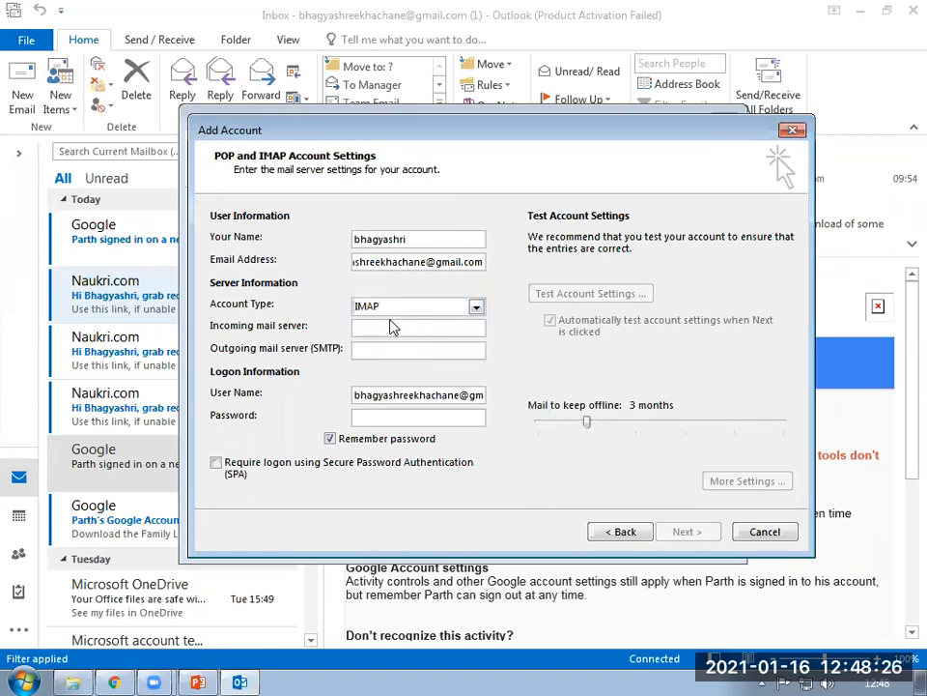
{"action": "type", "text": "imap.gmail.com"}
{"action": "left_click", "coordinate": [378, 349]}
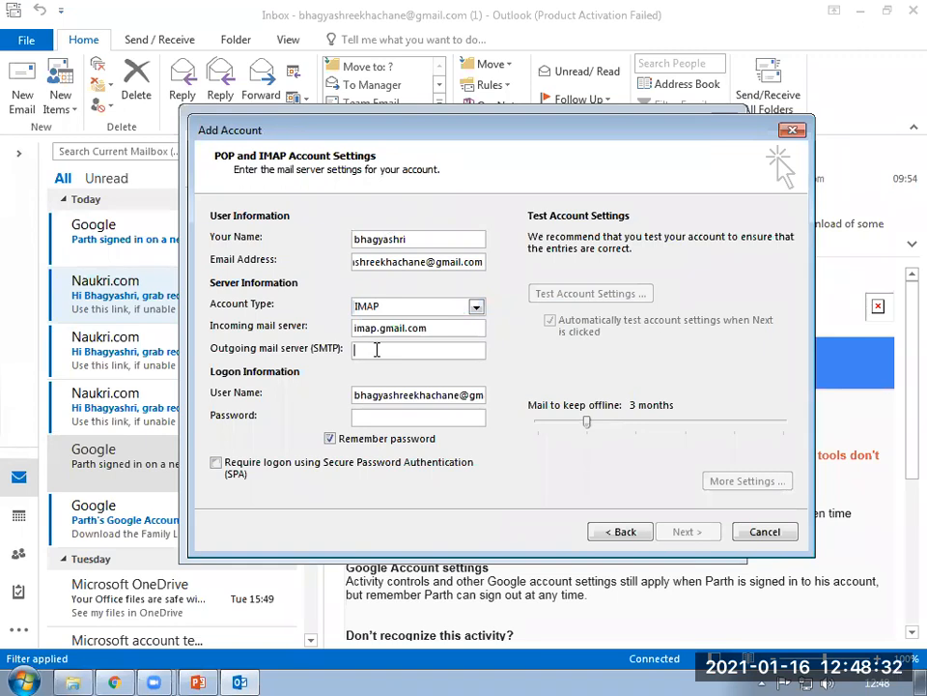
{"action": "type", "text": "smtp"}
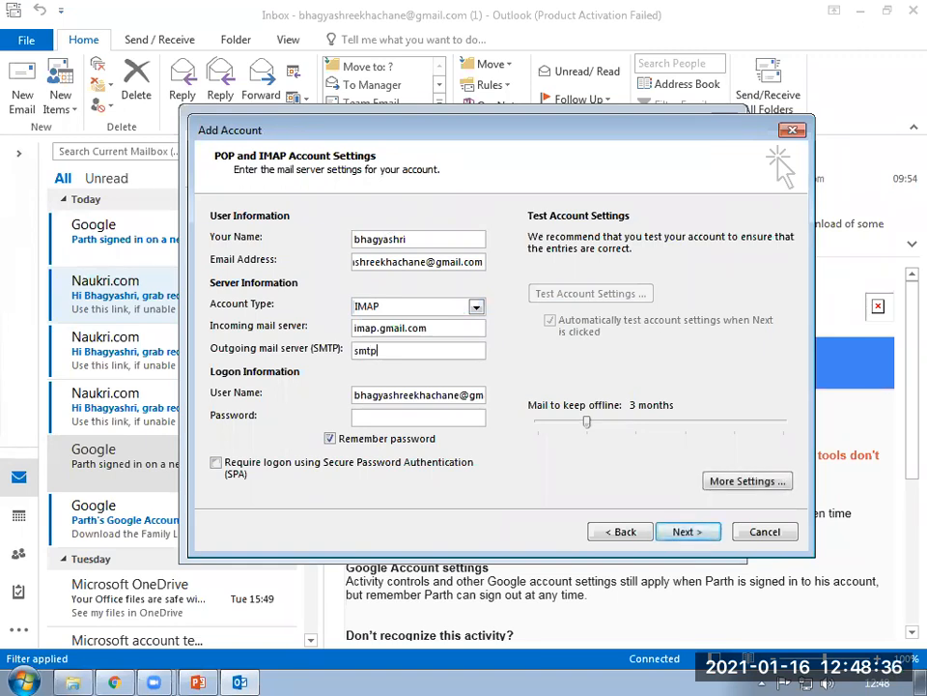
{"action": "type", "text": ".gmail.com"}
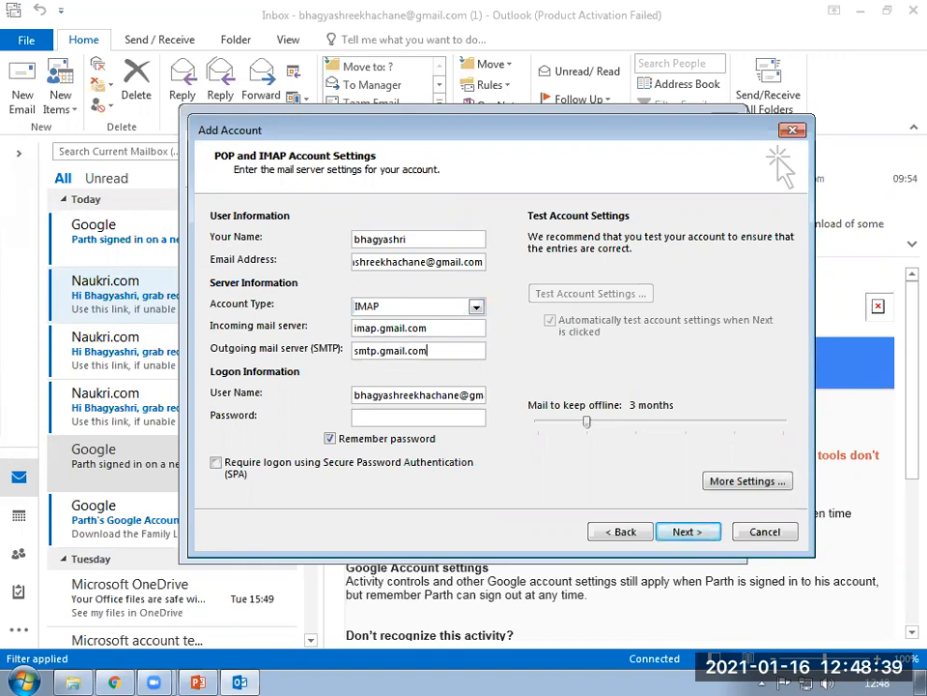
{"action": "left_click", "coordinate": [372, 417]}
{"action": "type", "text": "******"}
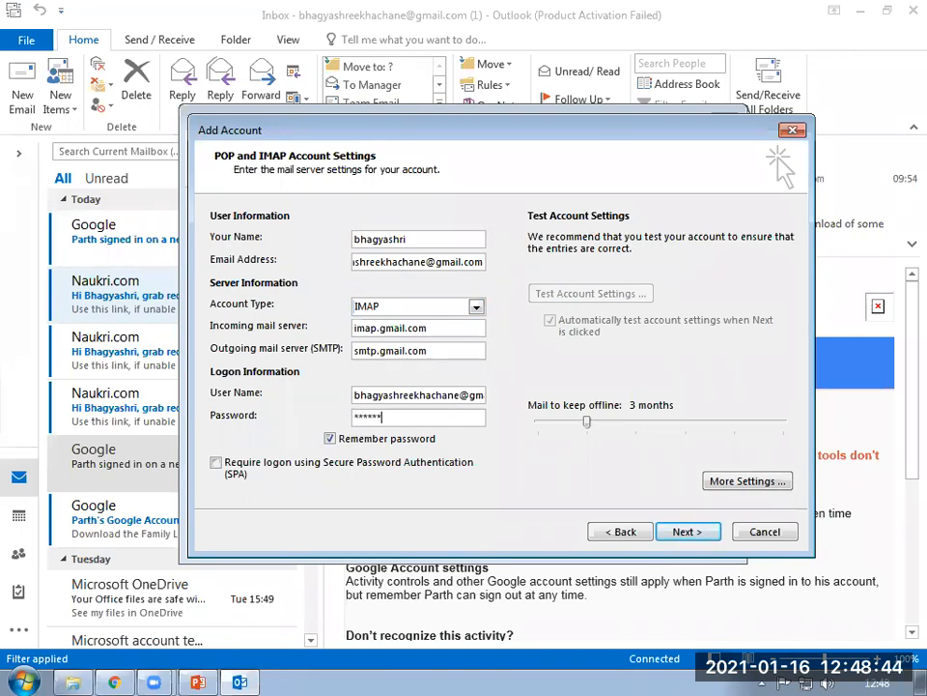
{"action": "type", "text": "****"}
{"action": "left_click", "coordinate": [749, 482]}
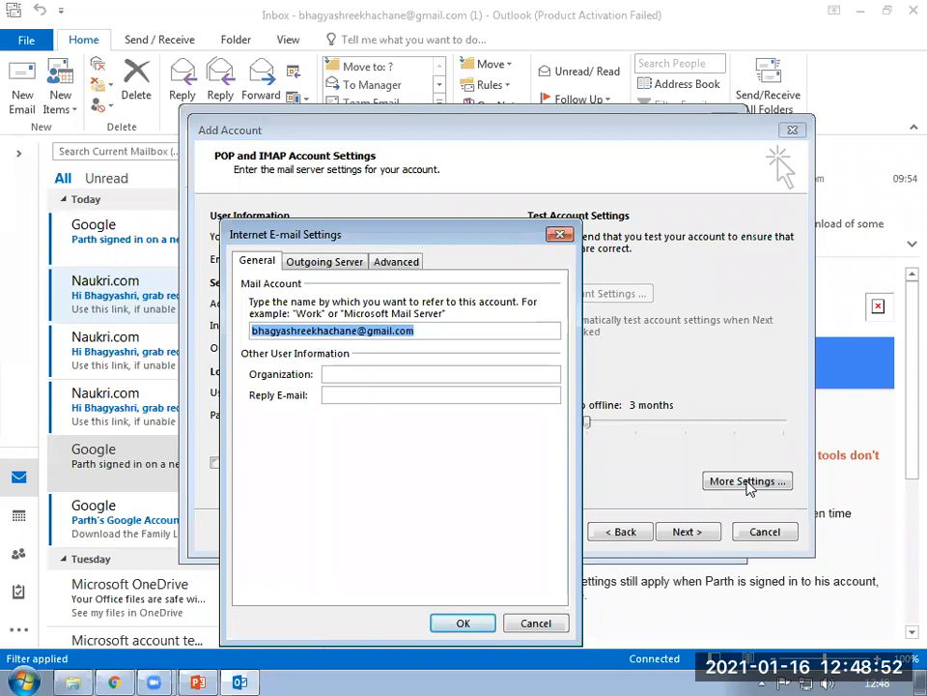
Require outgoing server authentication and use SSL encryption for both incoming and outgoing mail.
{"action": "left_click", "coordinate": [333, 262]}
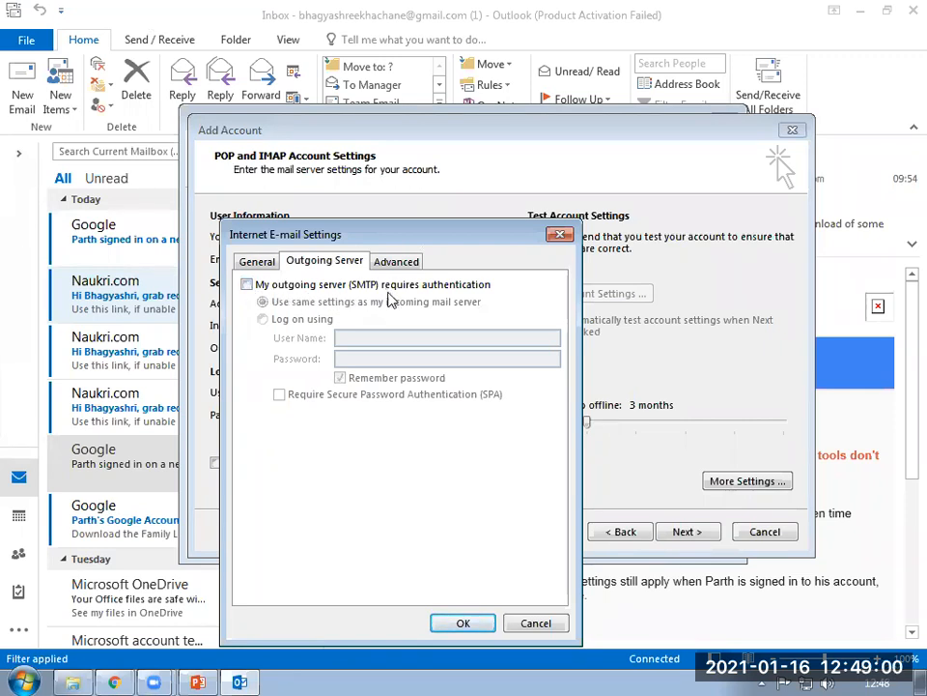
{"action": "left_click", "coordinate": [247, 286]}
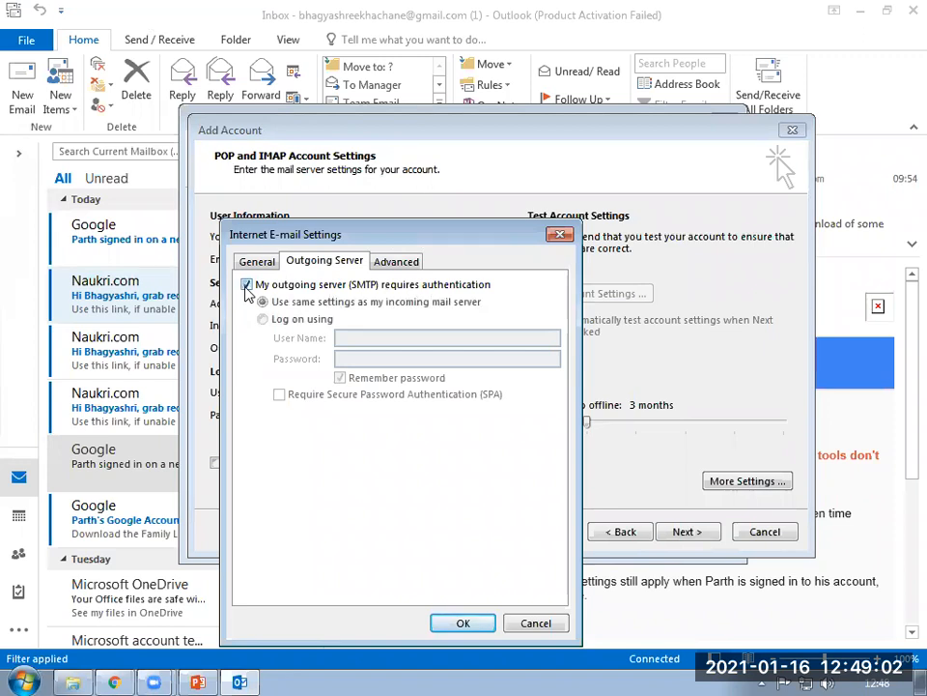
{"action": "left_click", "coordinate": [396, 262]}
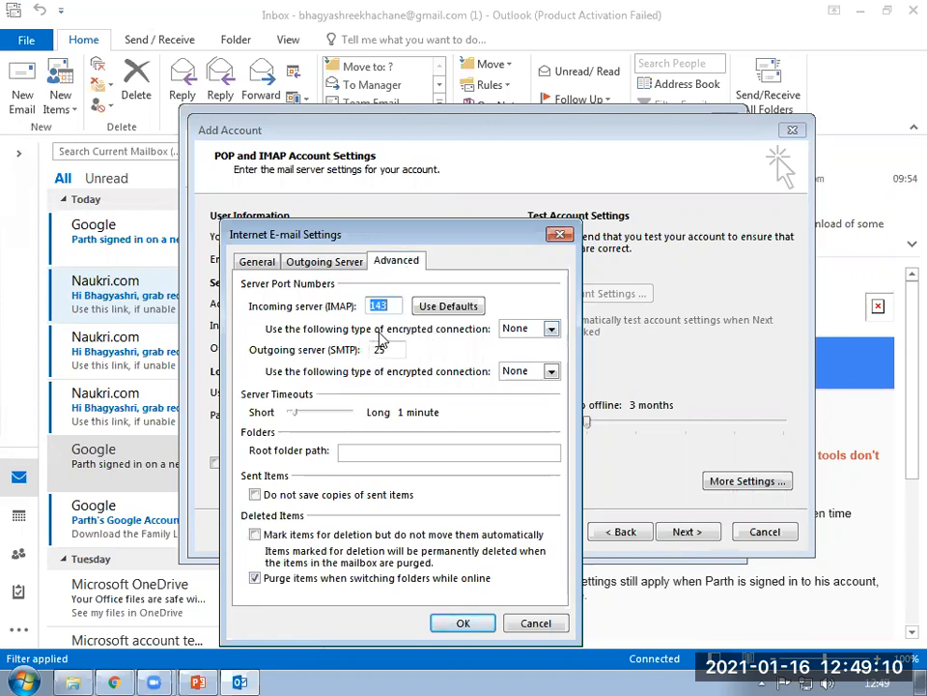
{"action": "left_click", "coordinate": [551, 330]}
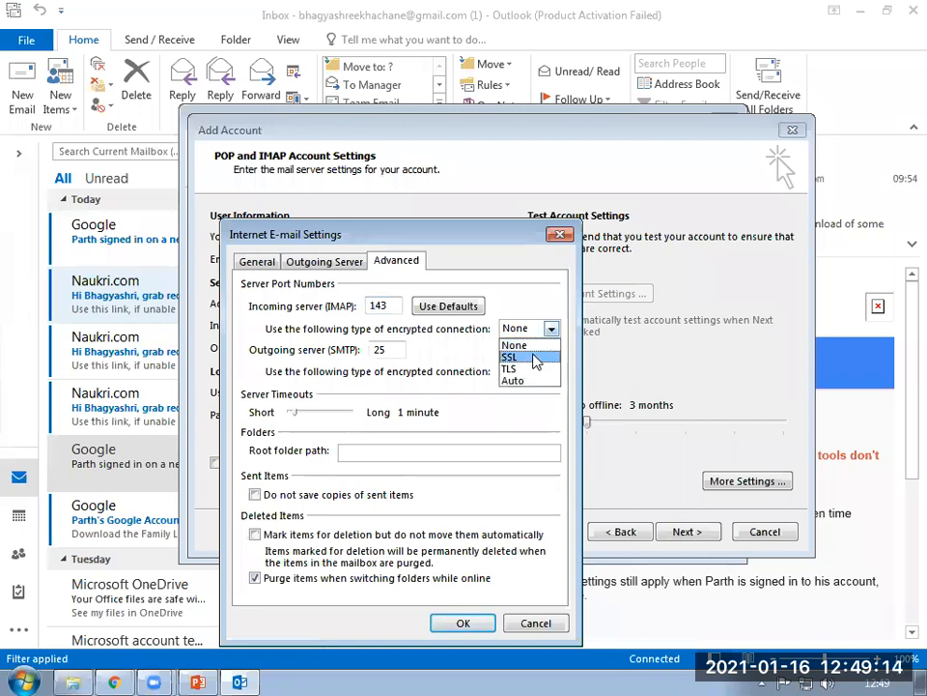
{"action": "left_click", "coordinate": [534, 357]}
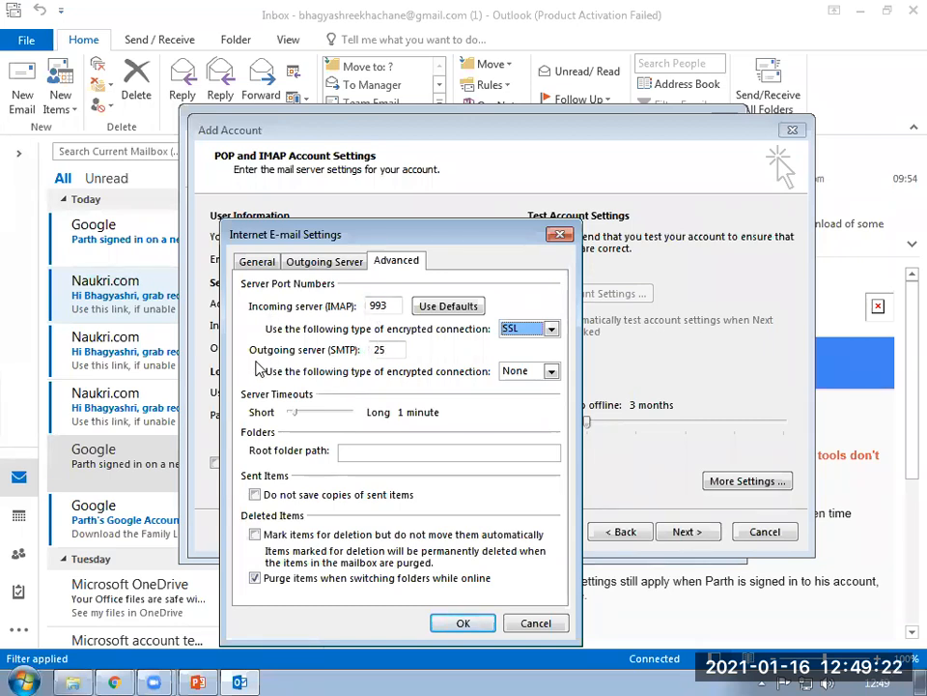
{"action": "left_click", "coordinate": [552, 372]}
{"action": "left_click", "coordinate": [543, 399]}
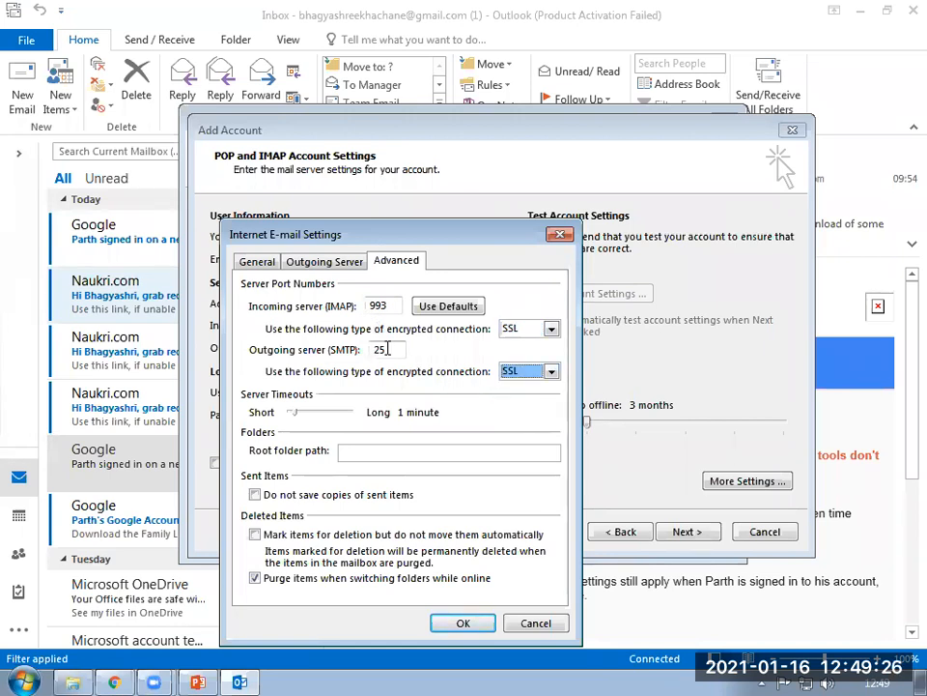
Change the outgoing port to 465, set root folder path INBOX, and confirm.
{"action": "left_click_drag", "start_coordinate": [394, 350], "coordinate": [376, 349]}
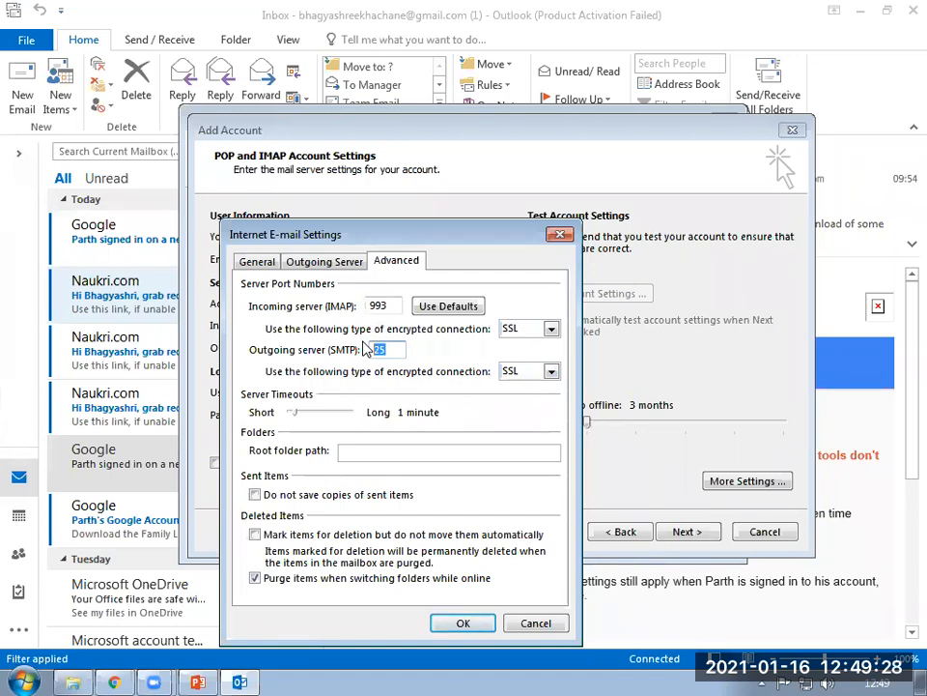
{"action": "type", "text": "465"}
{"action": "left_click", "coordinate": [382, 451]}
{"action": "type", "text": "INBOX"}
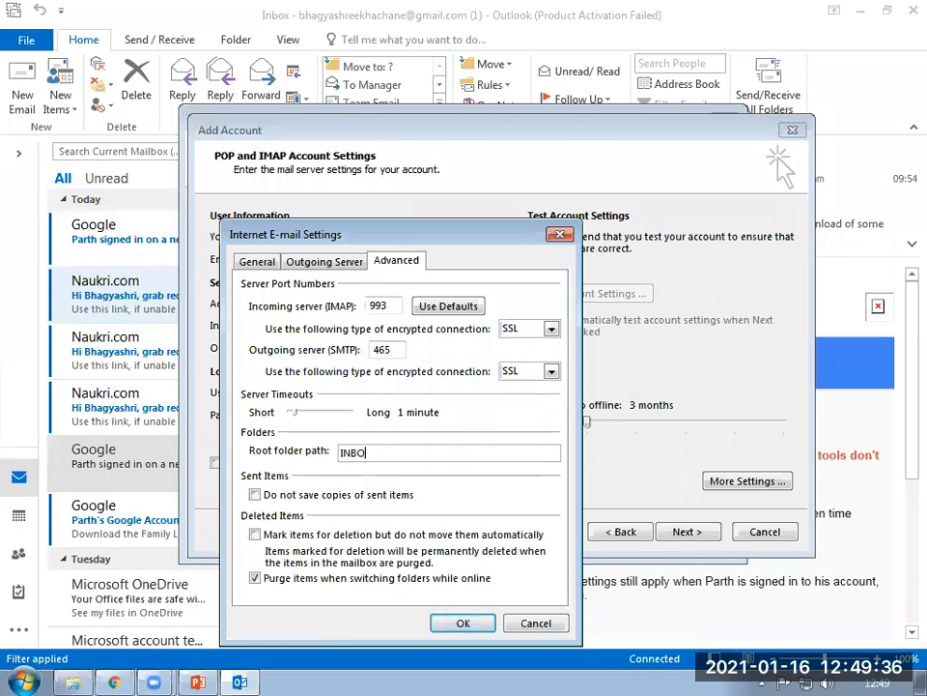
{"action": "left_click", "coordinate": [463, 626]}
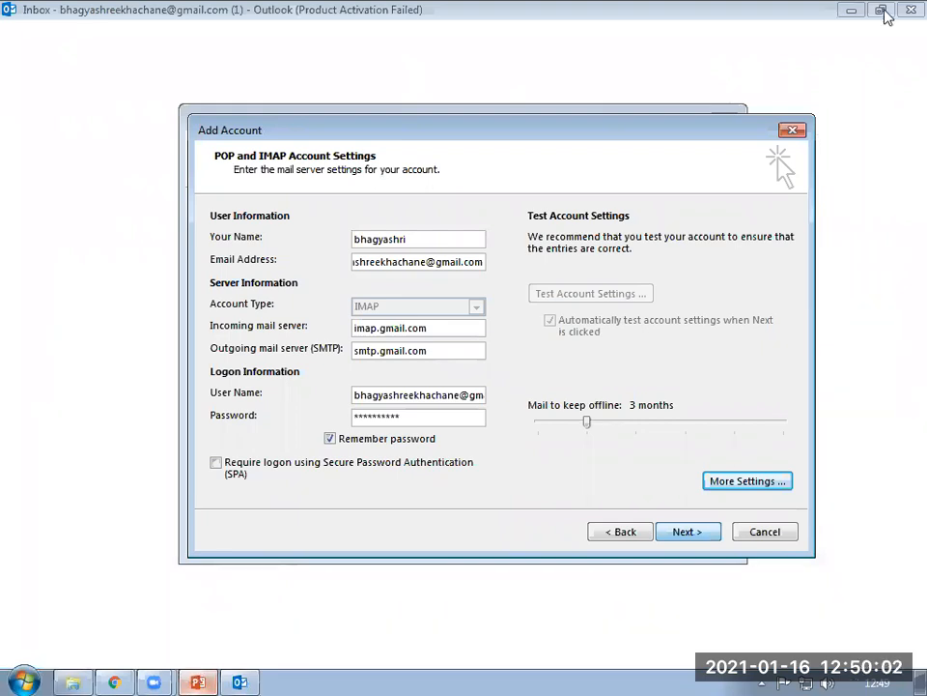
Switch to PowerPoint and back, minimize Outlook, then bring the PowerPoint tutorial up again.
{"action": "left_click", "coordinate": [201, 681]}
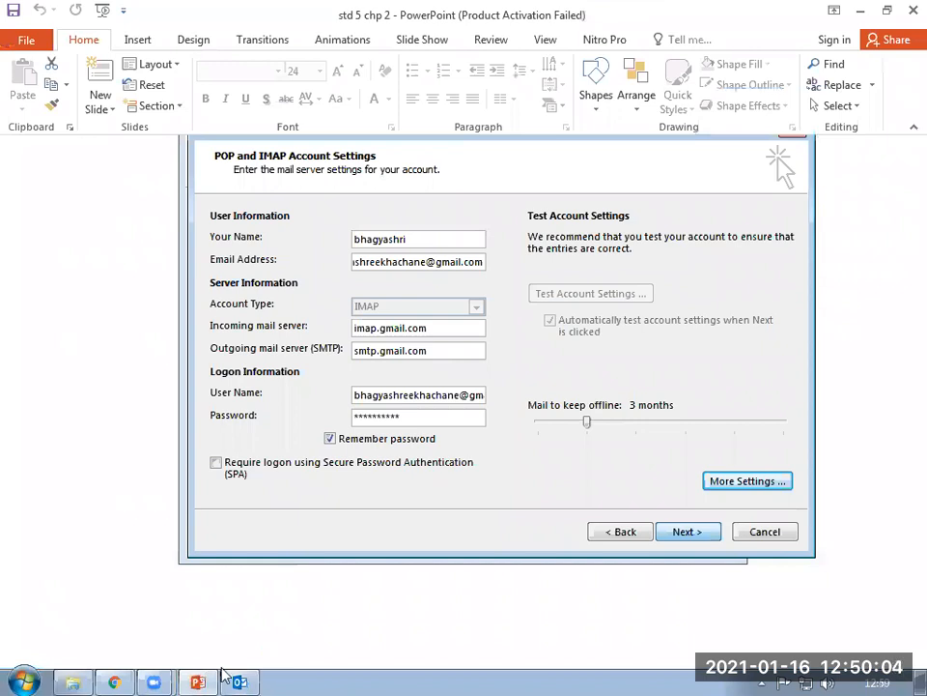
{"action": "left_click", "coordinate": [431, 404]}
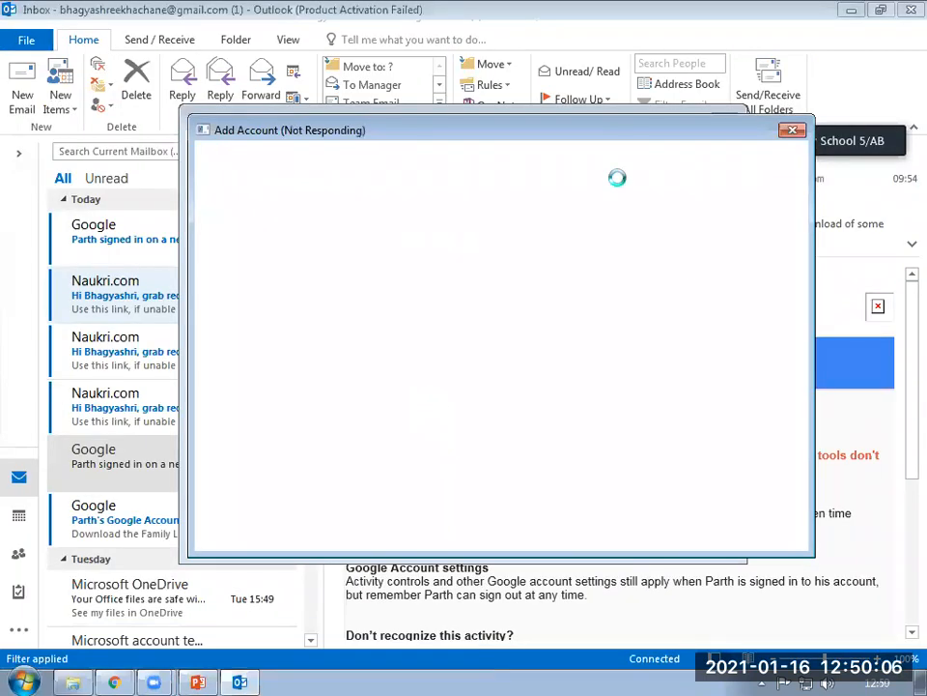
{"action": "left_click", "coordinate": [867, 10]}
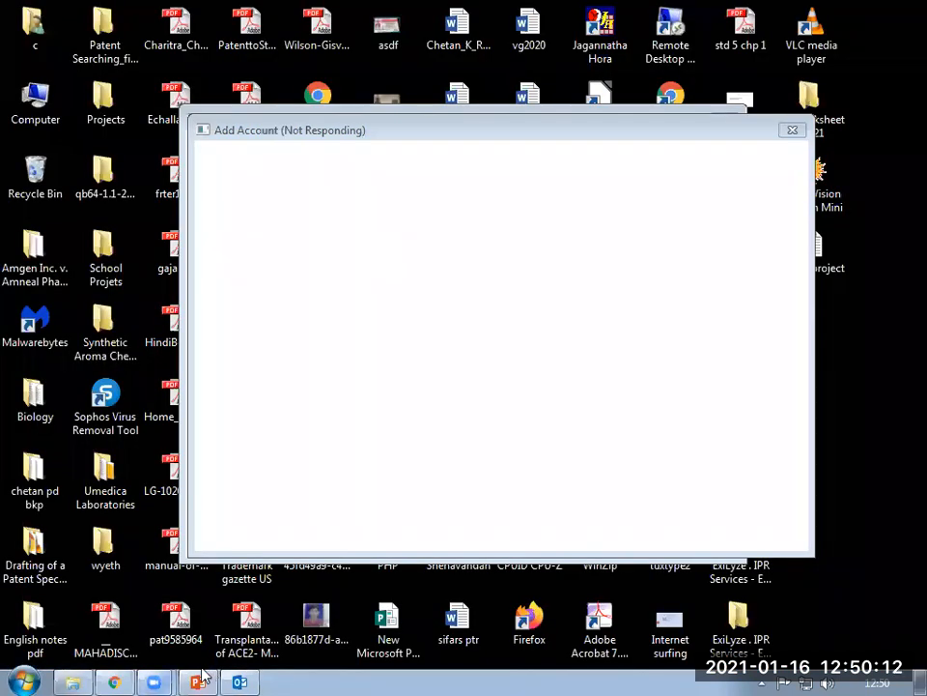
{"action": "left_click", "coordinate": [197, 681]}
Step through tutorial slides 15 and 16 to the email signature slide 19, then return to Outlook.
{"action": "scroll", "coordinate": [42, 583], "scroll_direction": "down", "scroll_amount": 3}
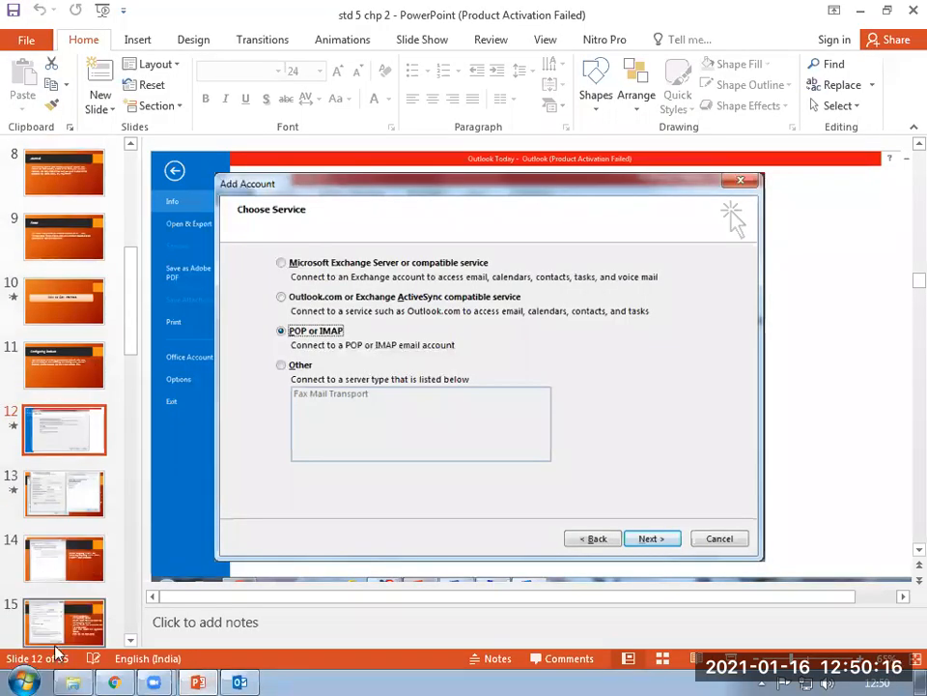
{"action": "scroll", "coordinate": [58, 570], "scroll_direction": "down", "scroll_amount": 3}
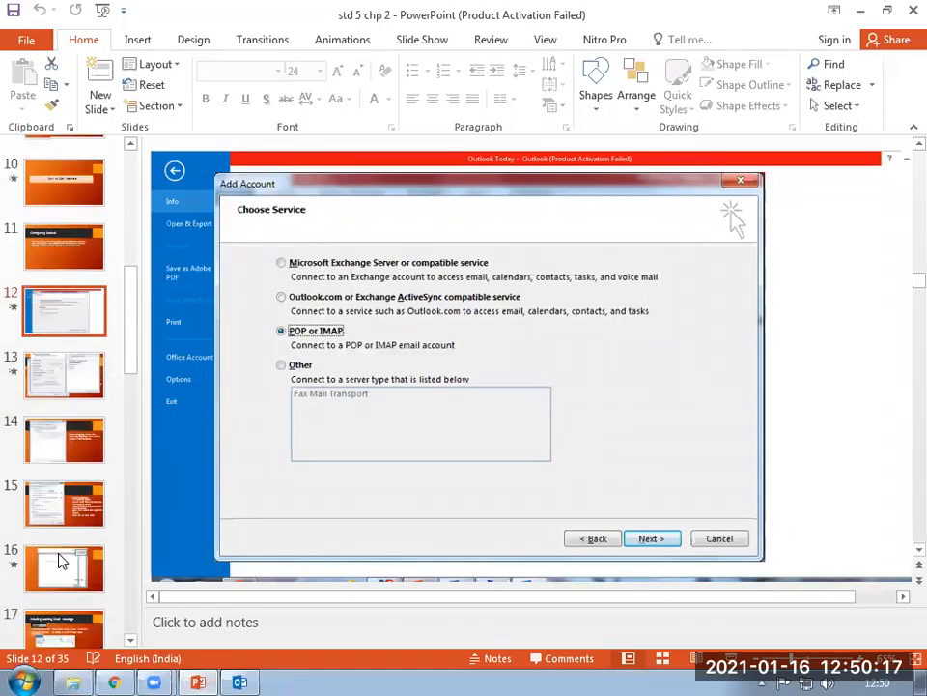
{"action": "left_click", "coordinate": [69, 504]}
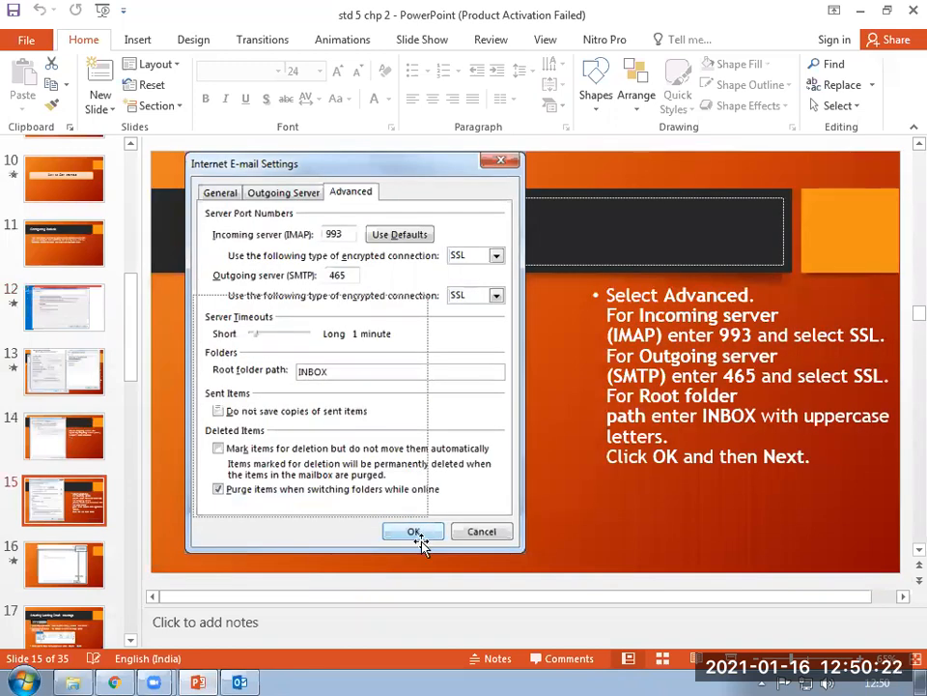
{"action": "left_click", "coordinate": [69, 576]}
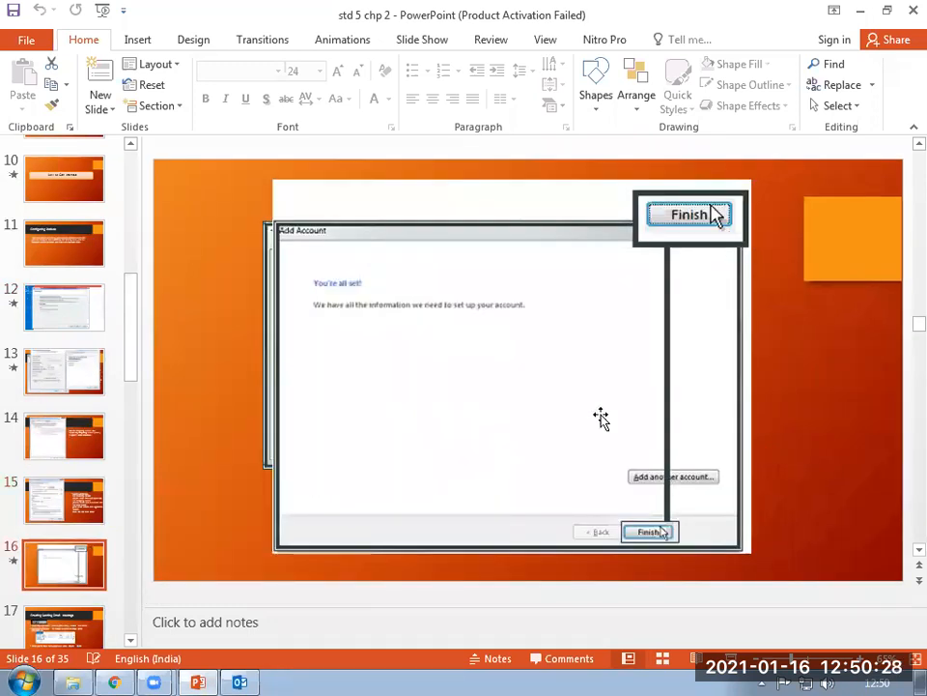
{"action": "key", "text": "Down"}
{"action": "key", "text": "Down"}
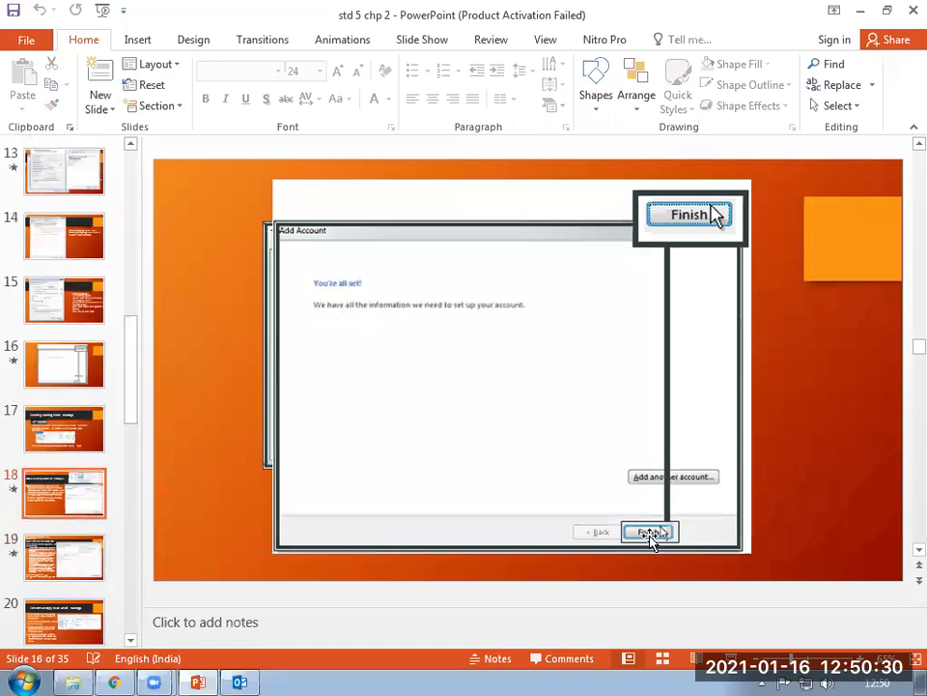
{"action": "key", "text": "Down"}
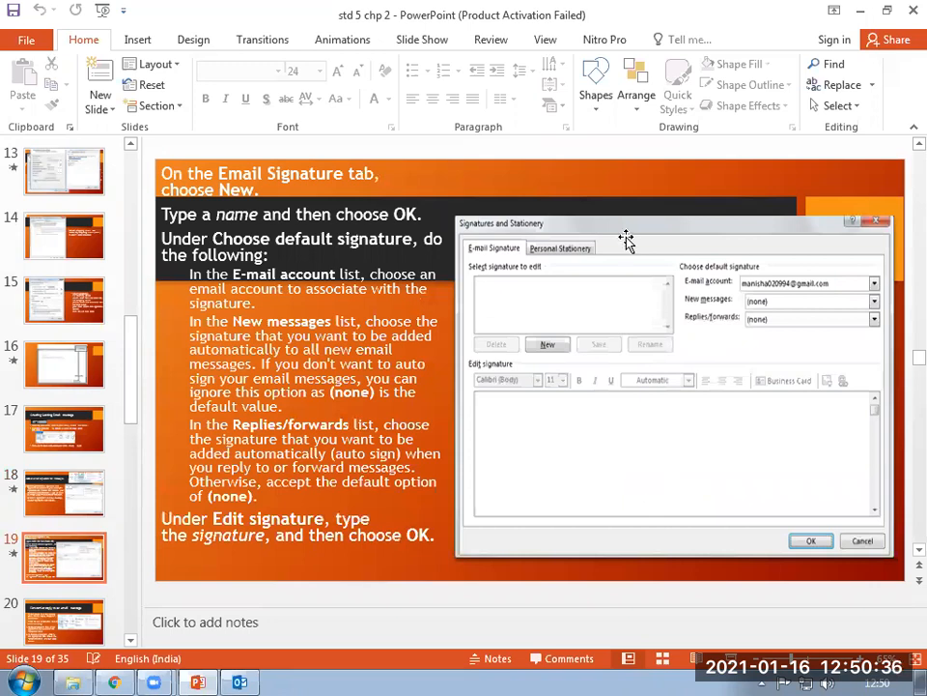
{"action": "left_click", "coordinate": [240, 681]}
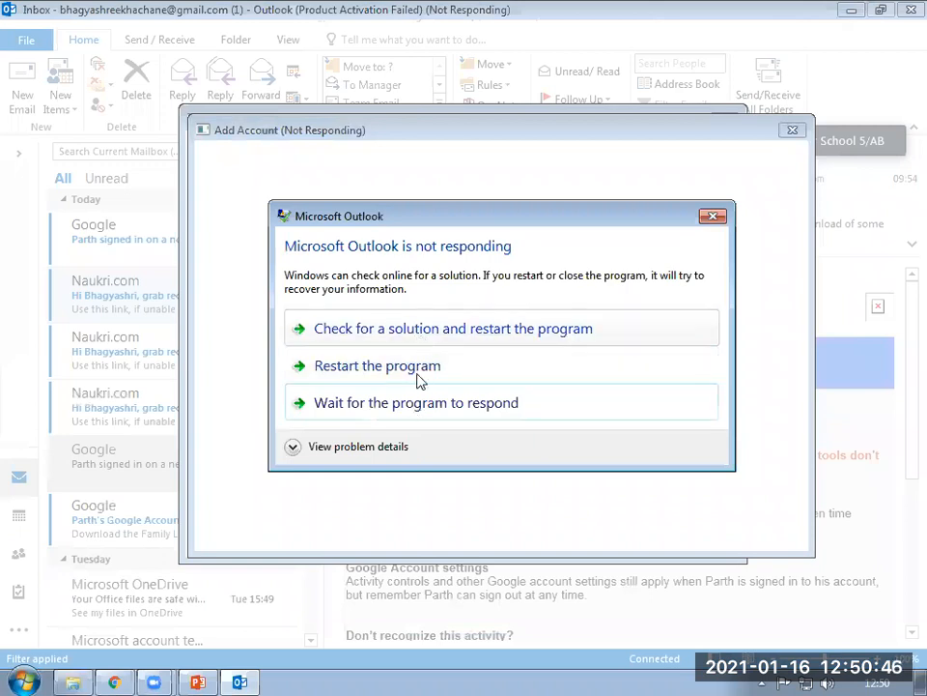
Choose Restart the program in the 'Microsoft Outlook is not responding' dialog.
{"action": "left_click", "coordinate": [434, 377]}
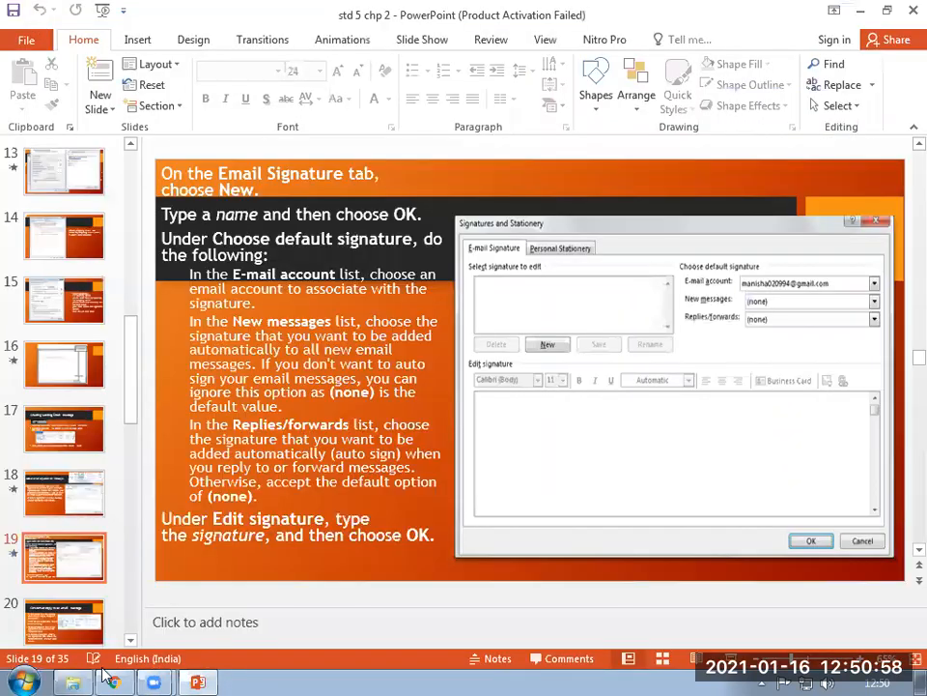
Relaunch Outlook 2016 from All Programs in the Start menu and let its profile load.
{"action": "key", "text": "super"}
{"action": "left_click", "coordinate": [54, 604]}
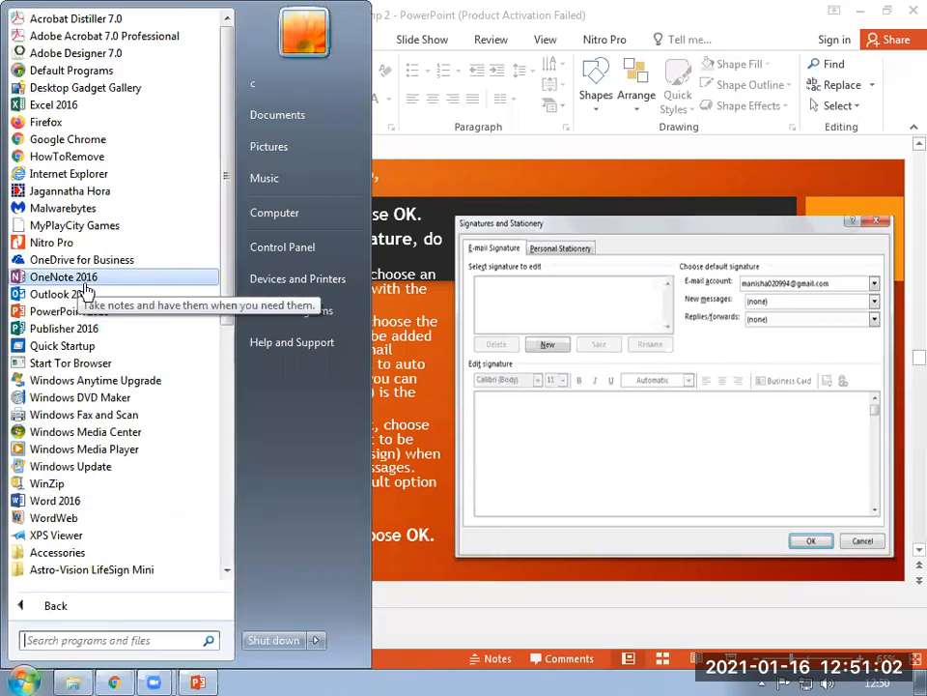
{"action": "left_click", "coordinate": [83, 294]}
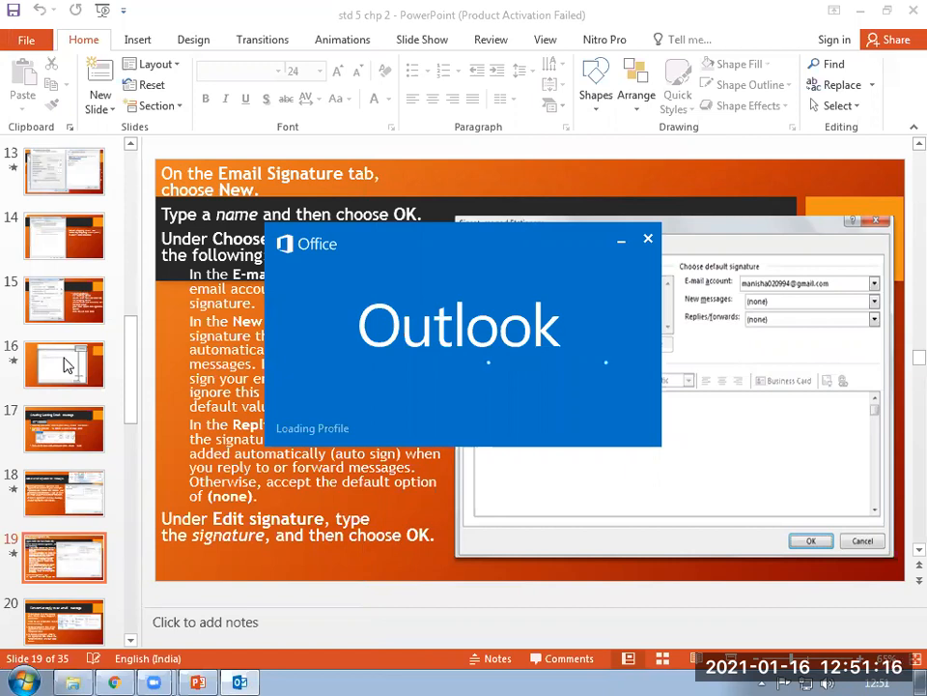
{"action": "left_click", "coordinate": [243, 680]}
{"action": "left_click", "coordinate": [243, 680]}
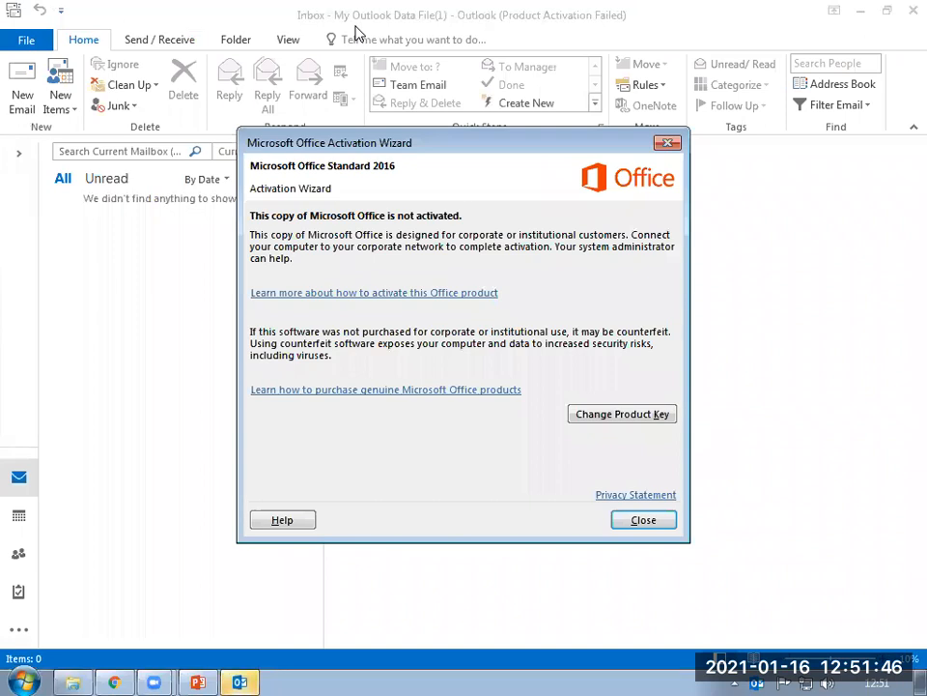
Close the Office activation notice and open the Gmail account's Inbox in the folder pane.
{"action": "key", "text": "Escape"}
{"action": "left_click", "coordinate": [22, 157]}
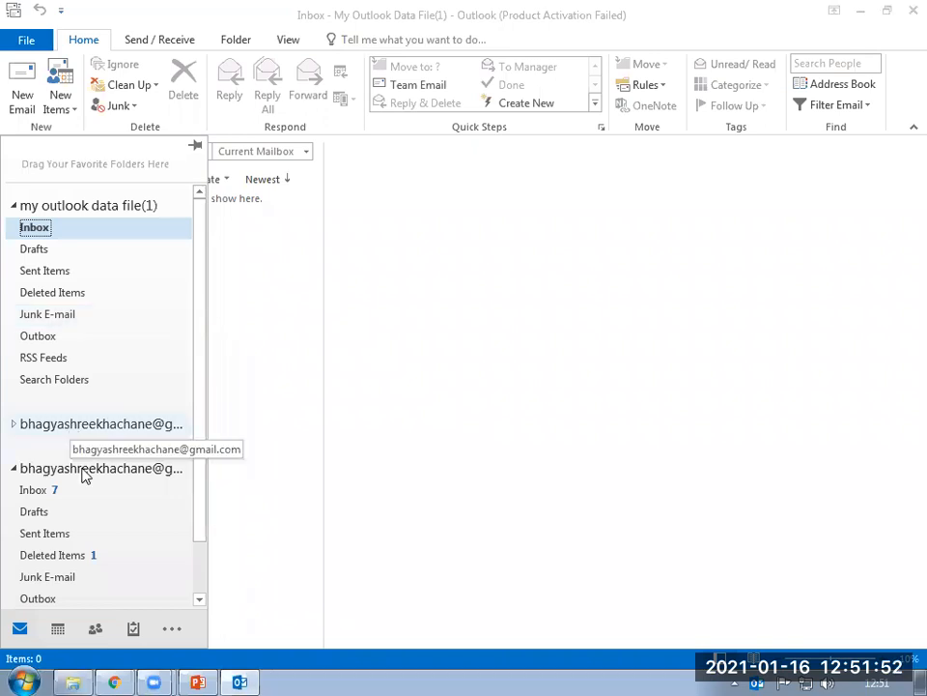
{"action": "left_click", "coordinate": [83, 469]}
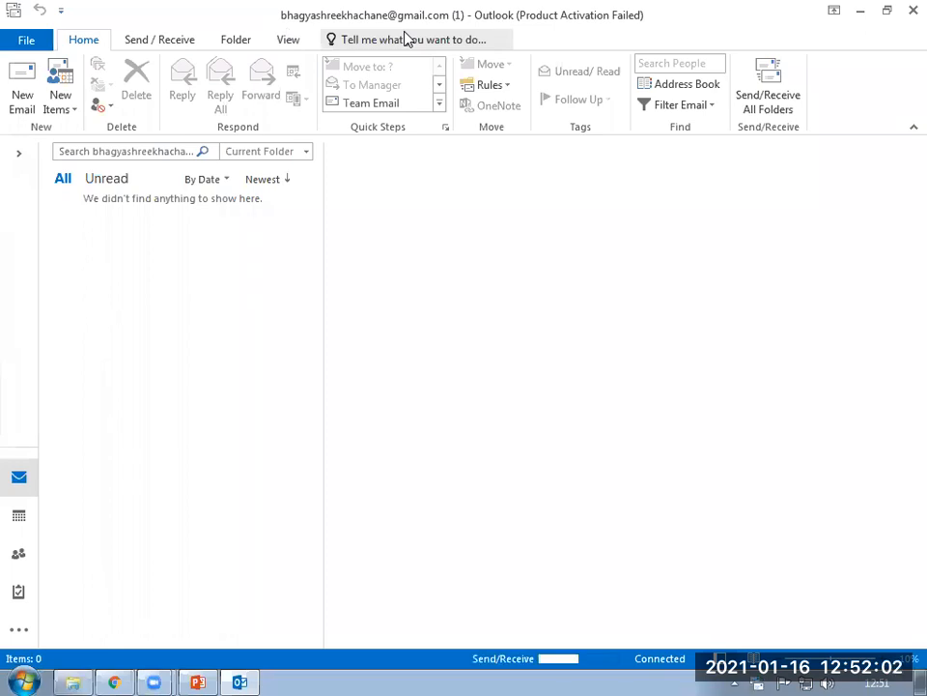
{"action": "left_click", "coordinate": [18, 153]}
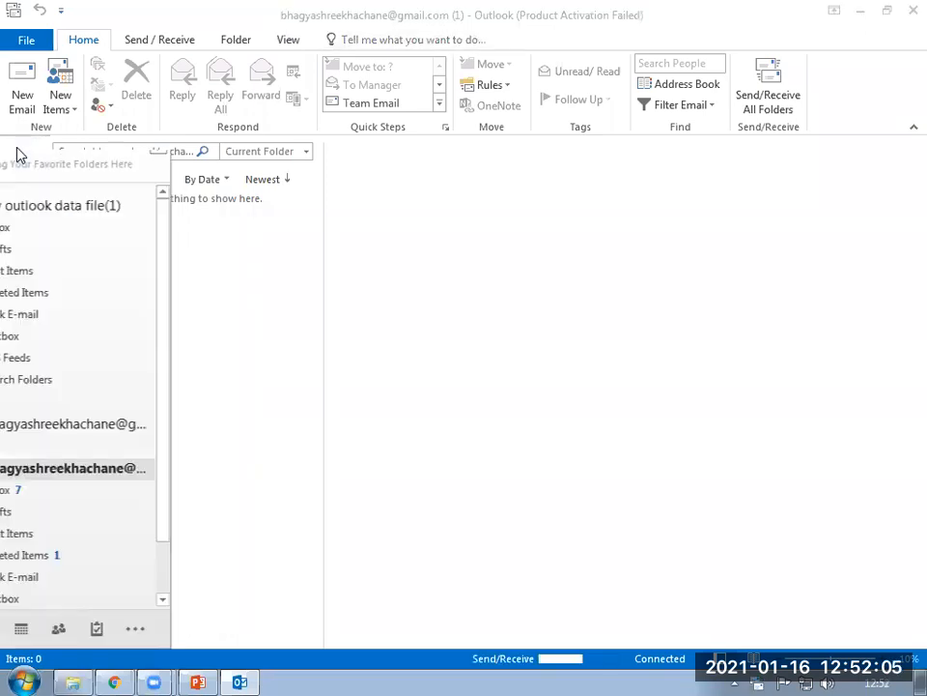
{"action": "left_click", "coordinate": [56, 498]}
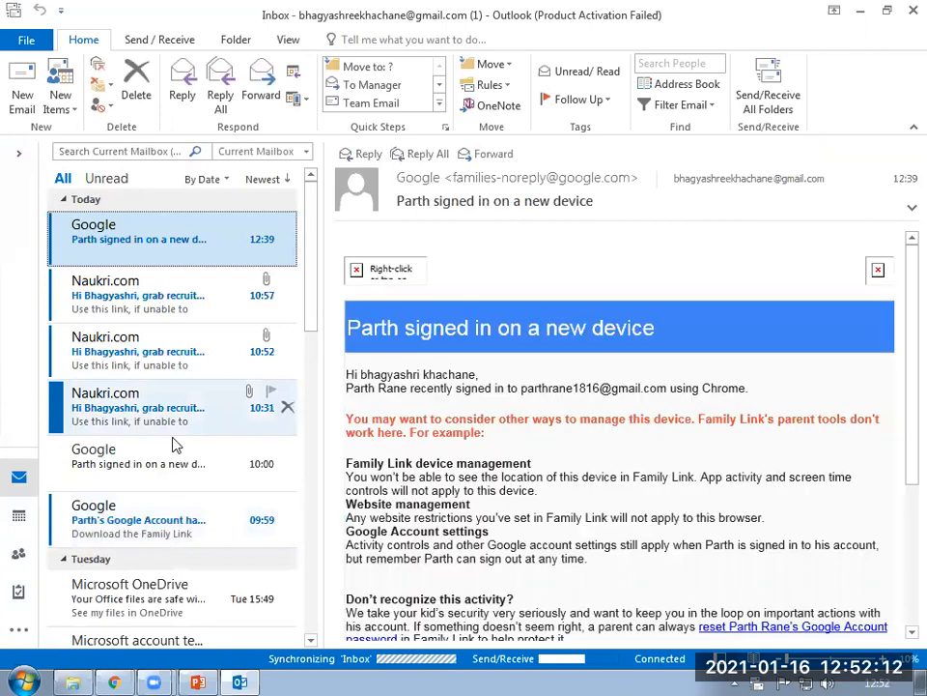
{"action": "scroll", "coordinate": [174, 443], "scroll_direction": "down", "scroll_amount": 10}
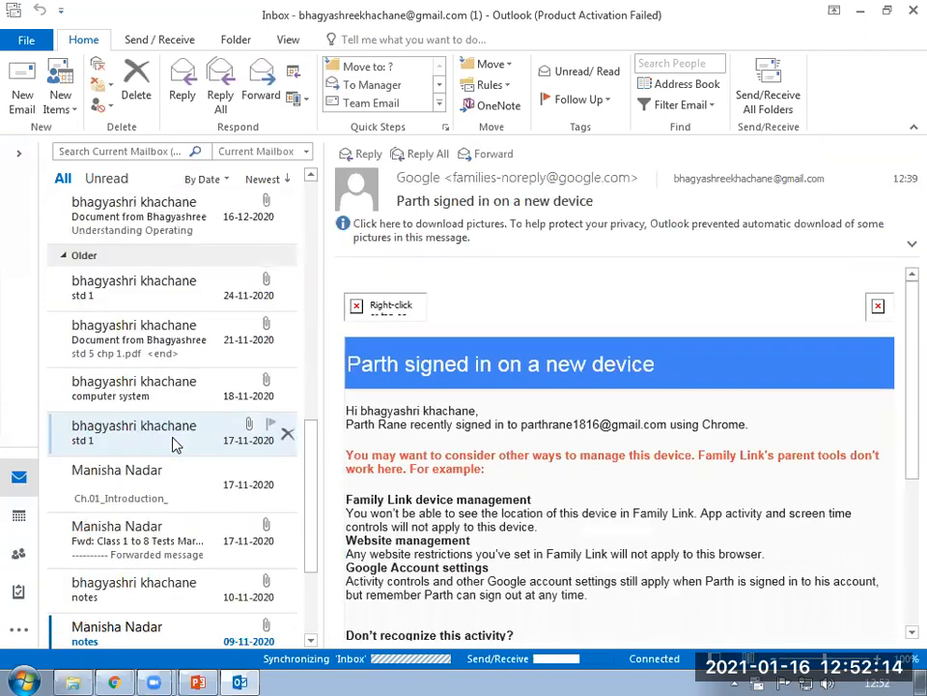